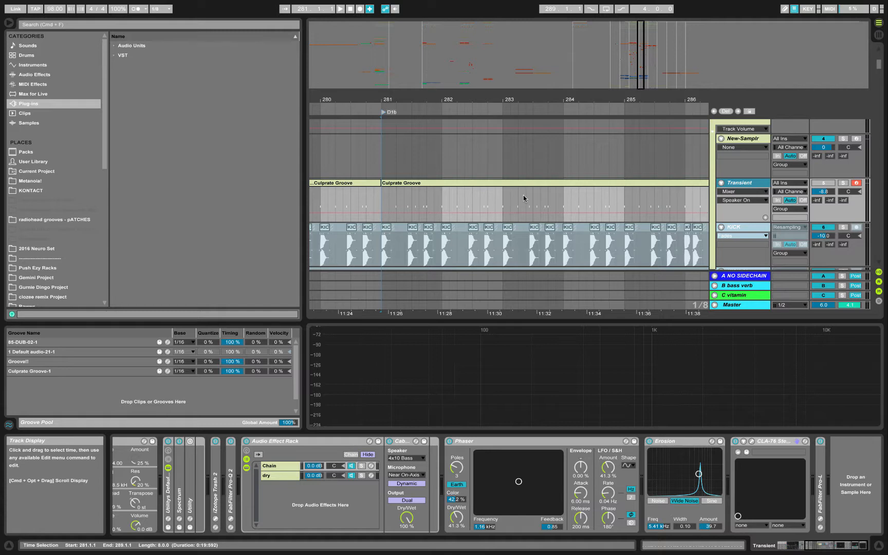
# - Place the playback start at bar 277 on the Transient track and play the arrangement
pyautogui.click(451, 185)
pyautogui.click(451, 185)
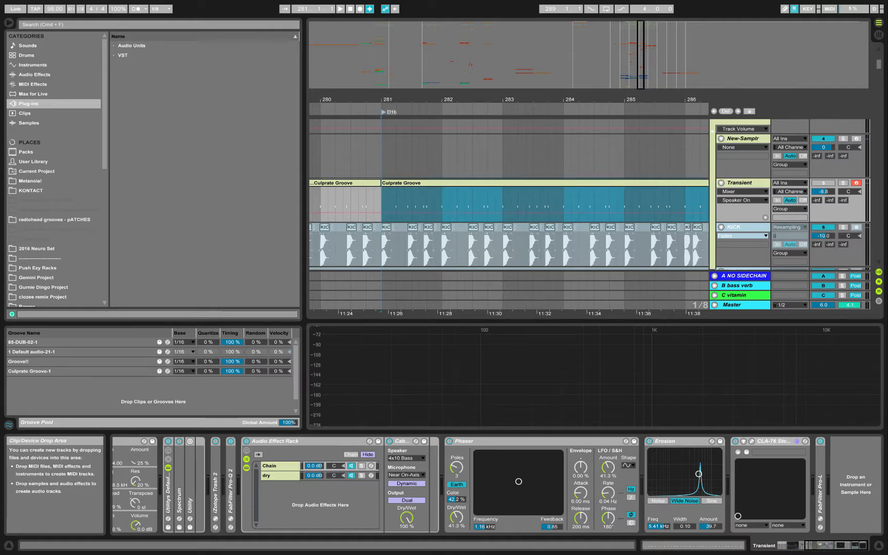
pyautogui.moveTo(464, 100); pyautogui.dragTo(456, 110)
pyautogui.click(395, 203)
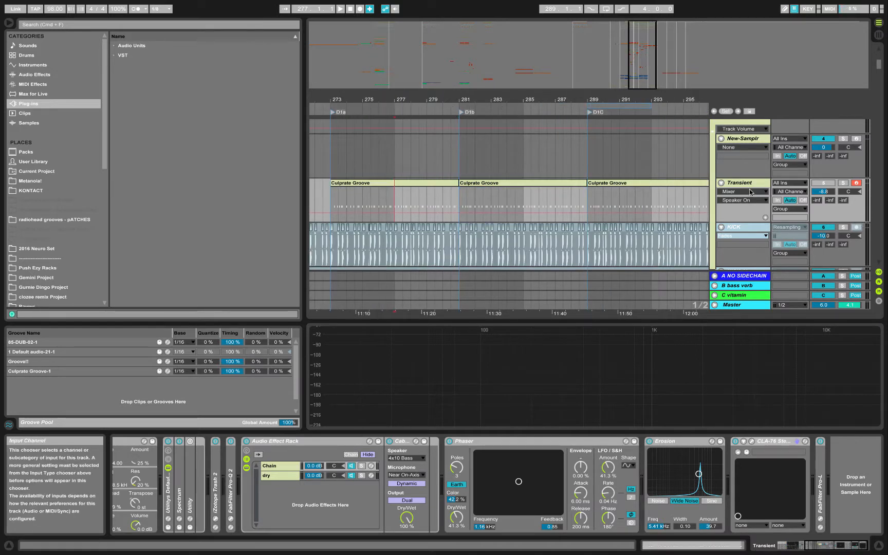
pyautogui.scroll(3, 750, 192)
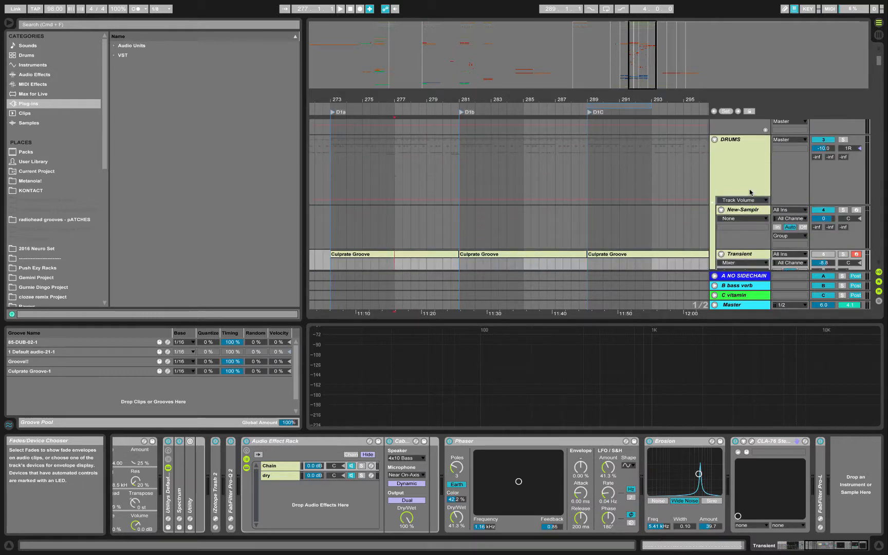
pyautogui.scroll(-3, 559, 172)
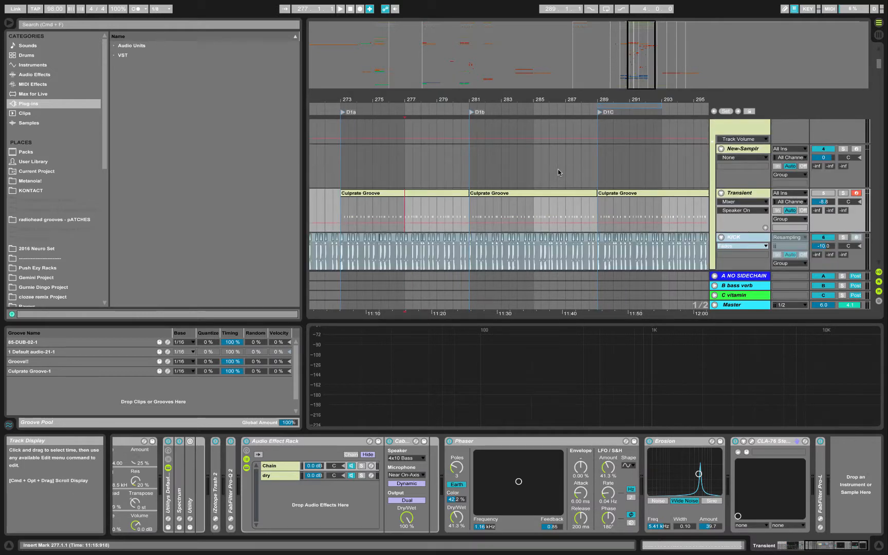
pyautogui.press('space')
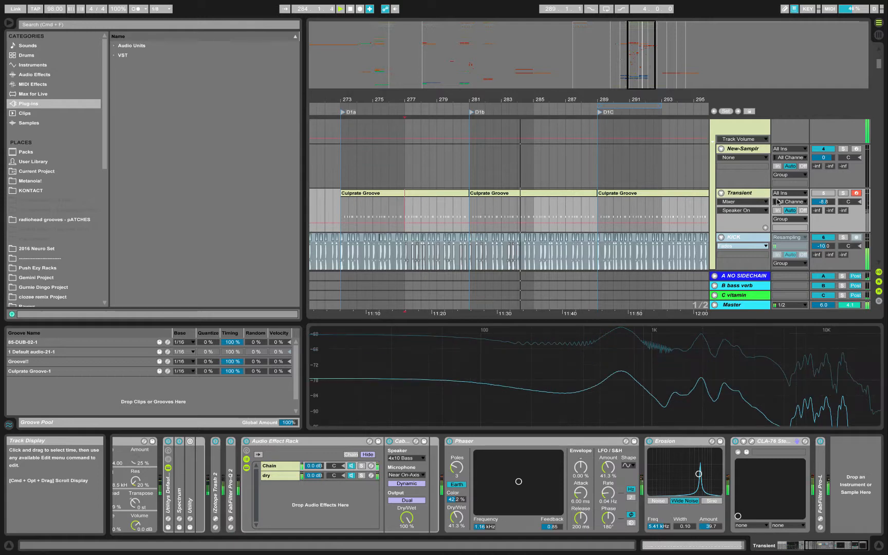
# - Restart playback from bar 281 and unmute the Transient track to hear it with the drums
pyautogui.scroll(3, 839, 147)
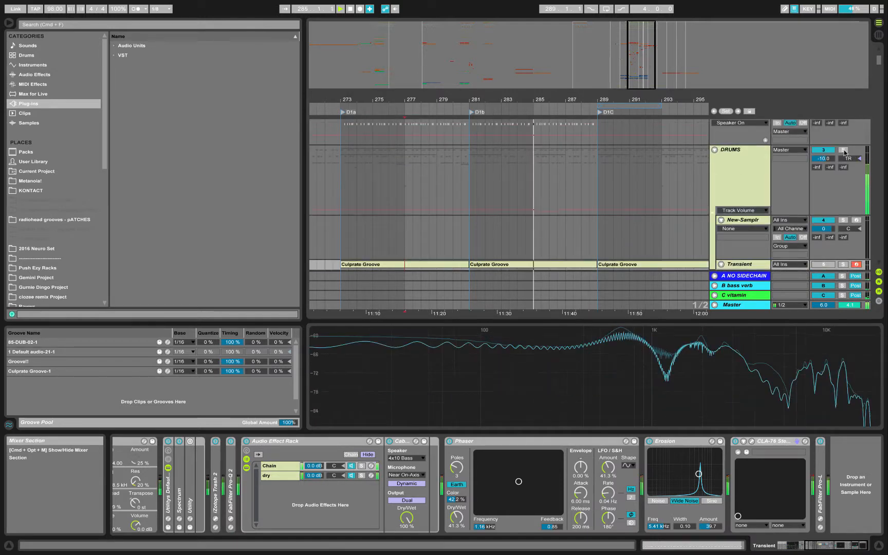
pyautogui.scroll(-3, 544, 207)
pyautogui.click(469, 206)
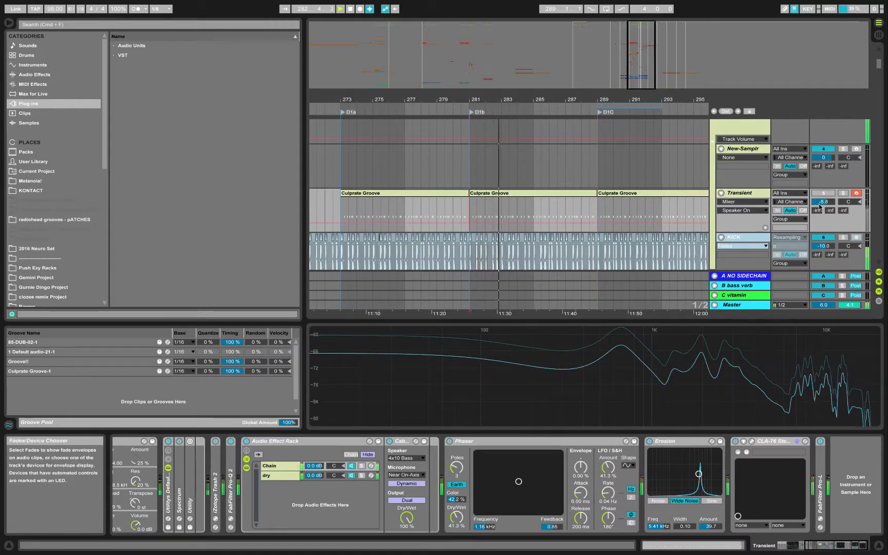
pyautogui.press('space')
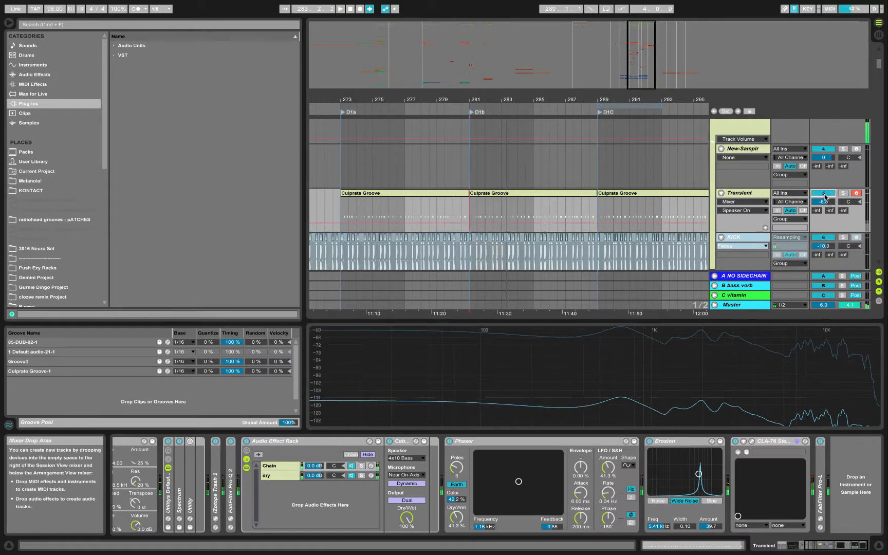
pyautogui.press('space')
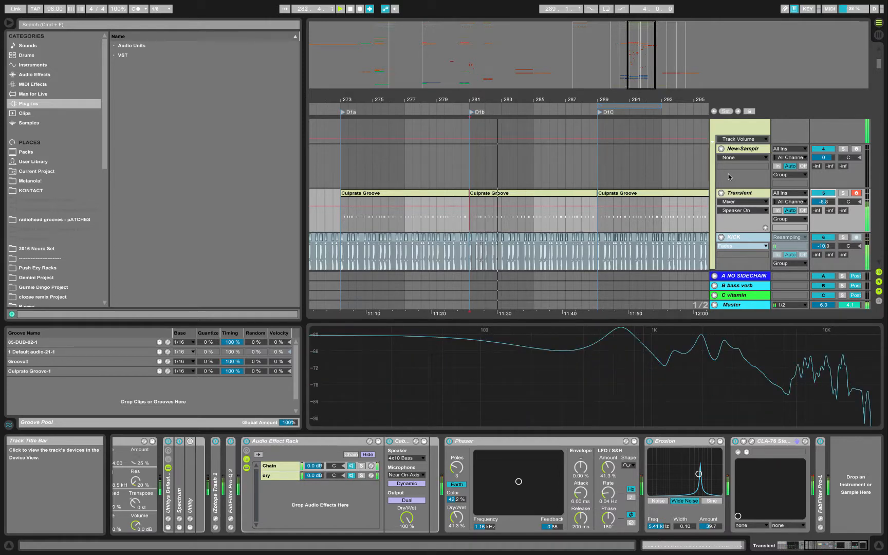
# - Mute the Transient track and replay from bar 281 to compare the drums with and without it
pyautogui.click(824, 193)
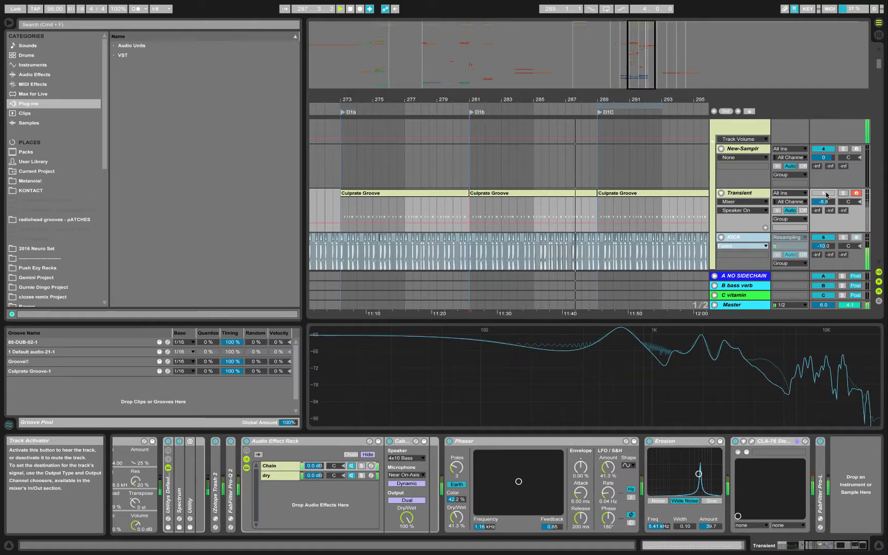
pyautogui.press('space')
pyautogui.press('space')
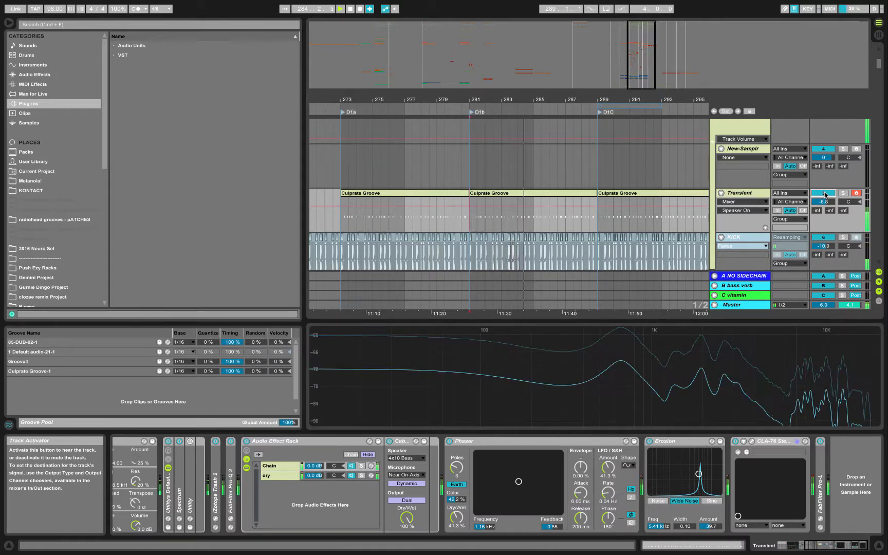
# - Set the Transient track's volume to -10 dB and mute the track
pyautogui.moveTo(823, 202)
pyautogui.mouseDown()
pyautogui.moveTo(824, 184)
pyautogui.moveTo(828, 204)
pyautogui.mouseUp()
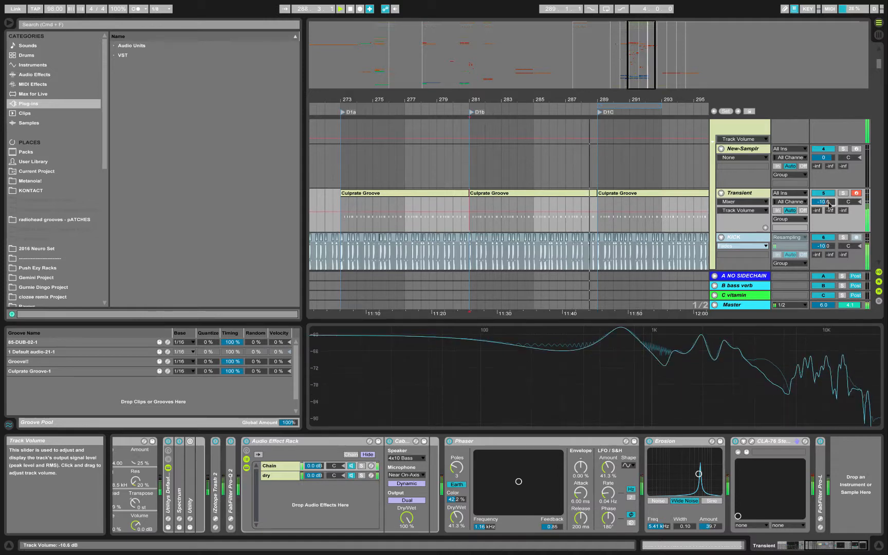
pyautogui.write('-12')
pyautogui.press('Return')
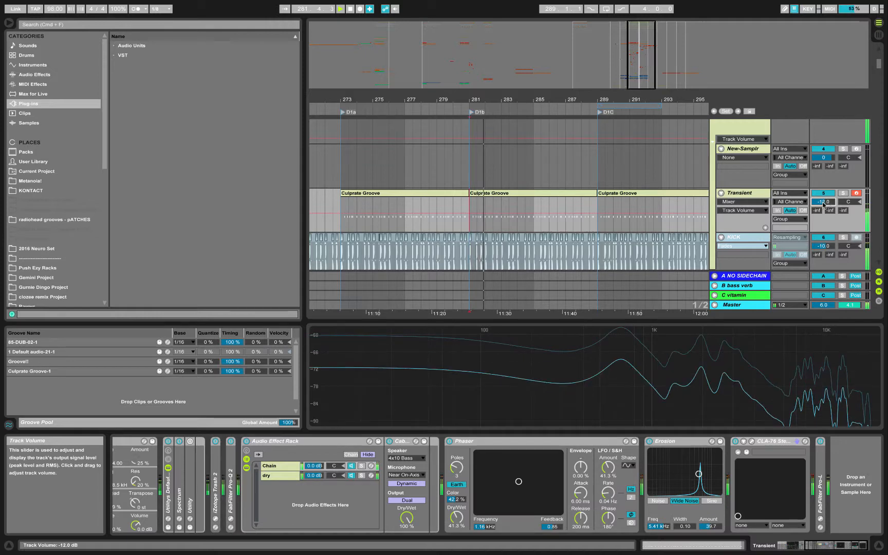
pyautogui.press('Up')
pyautogui.press('Up')
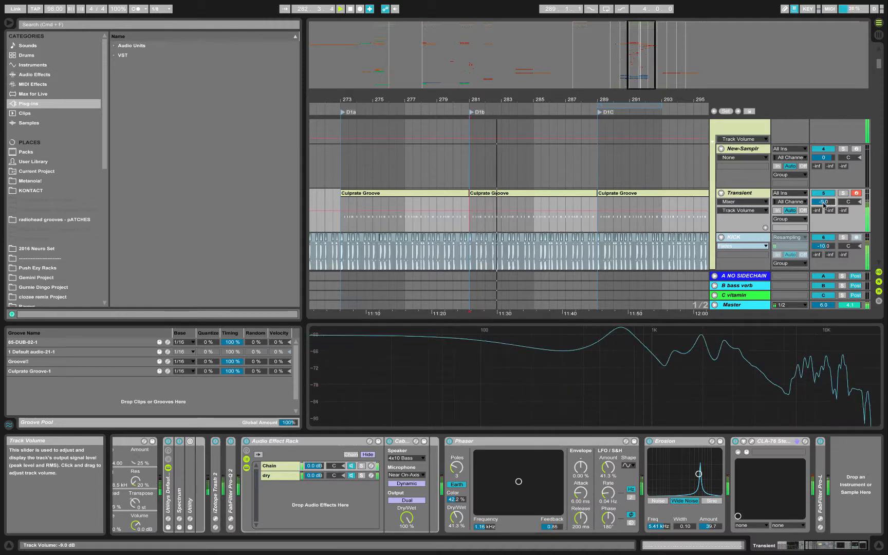
pyautogui.click(830, 193)
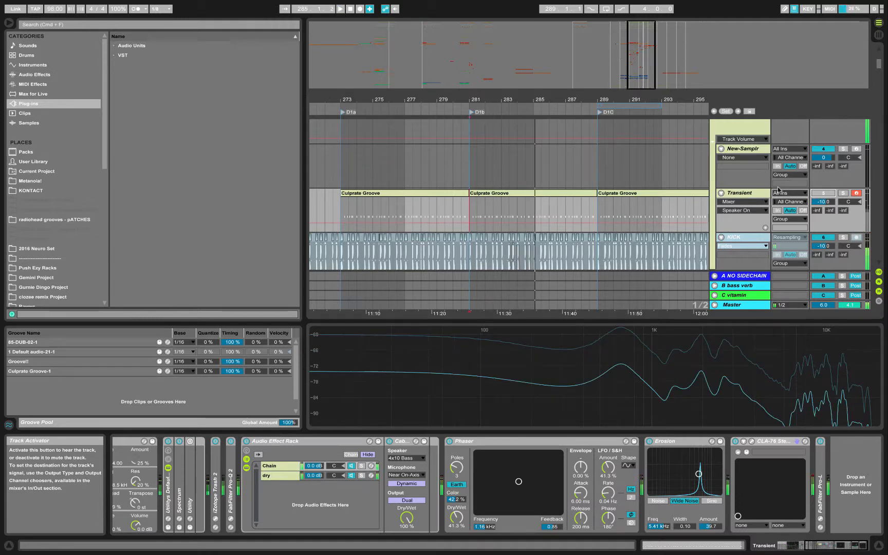
# - Inspect the start of the Transient track's device chain, from Operator onwards
pyautogui.click(321, 444)
pyautogui.hscroll(-8, 329, 445)
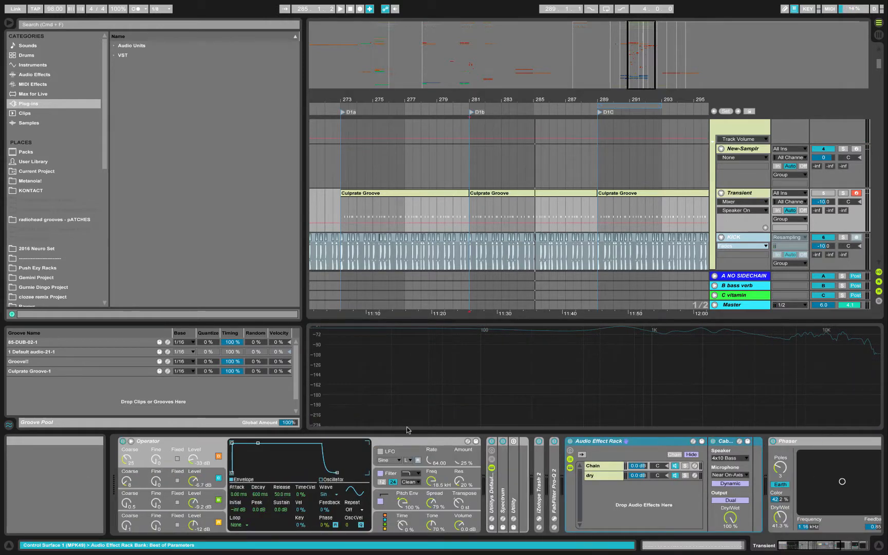
pyautogui.click(430, 444)
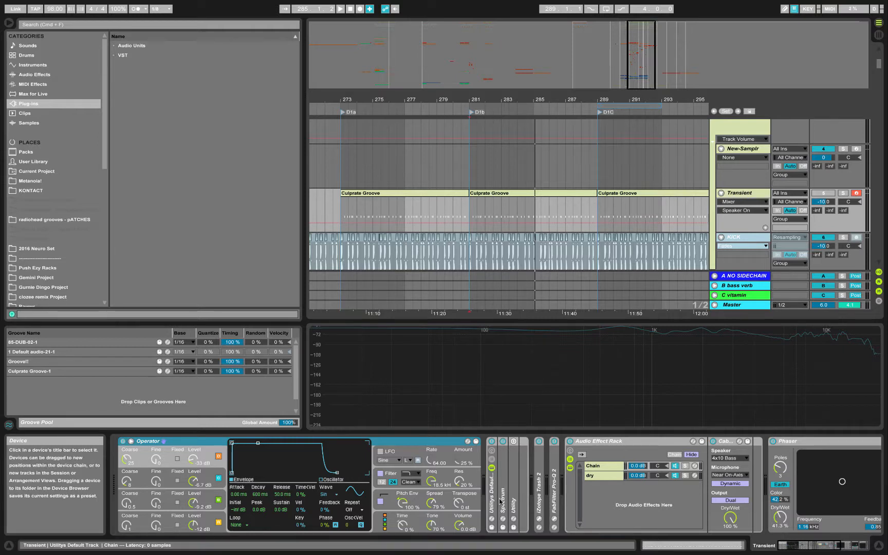
pyautogui.click(540, 469)
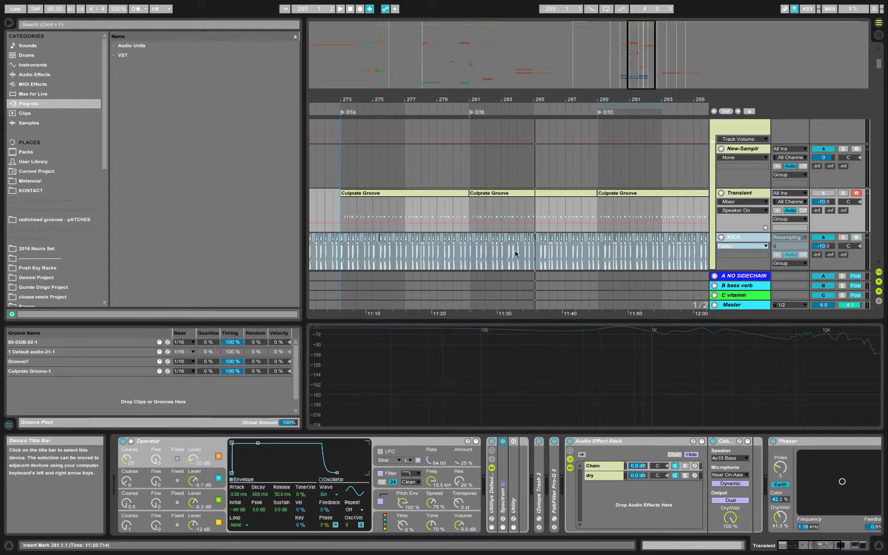
# - Solo the Transient track and audition it from bar 281
pyautogui.press('space')
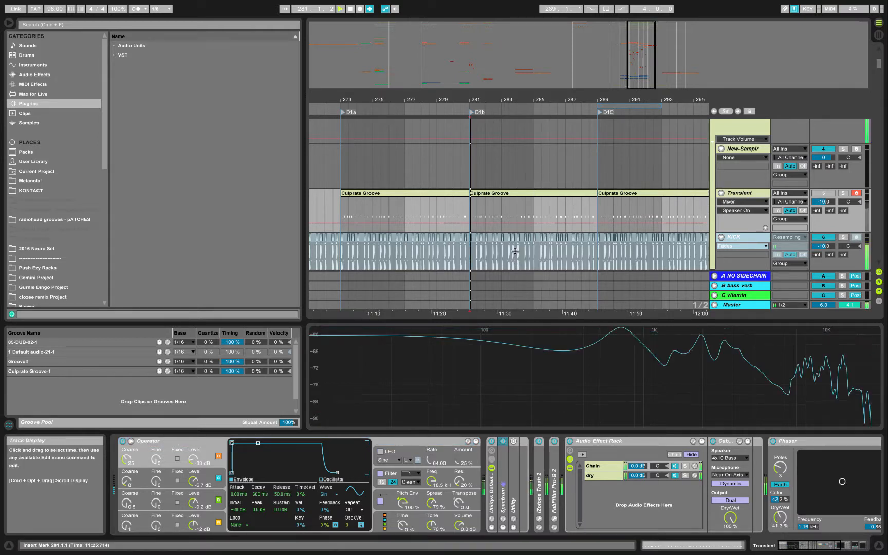
pyautogui.click(843, 194)
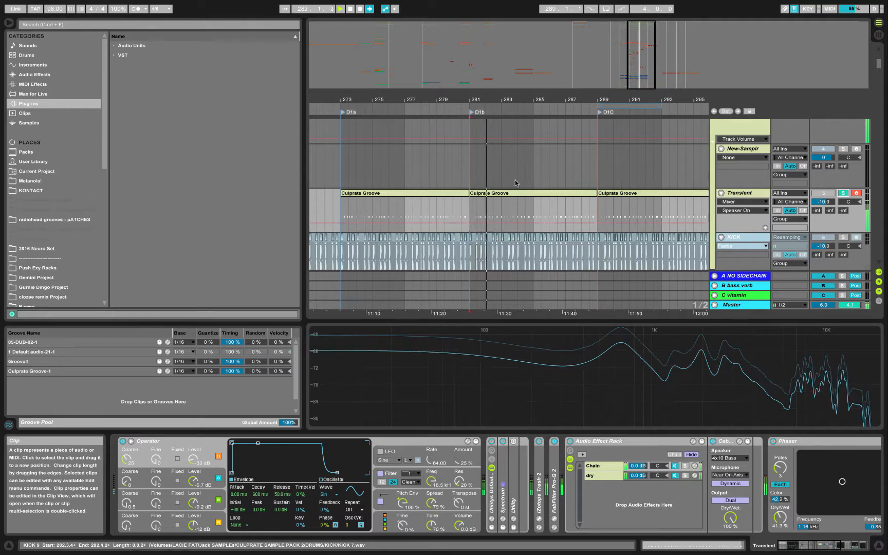
pyautogui.press('space')
# - Open the SIDECHAIN track's Culprate Groove clip at bar 281 to view its MIDI notes
pyautogui.scroll(5, 518, 175)
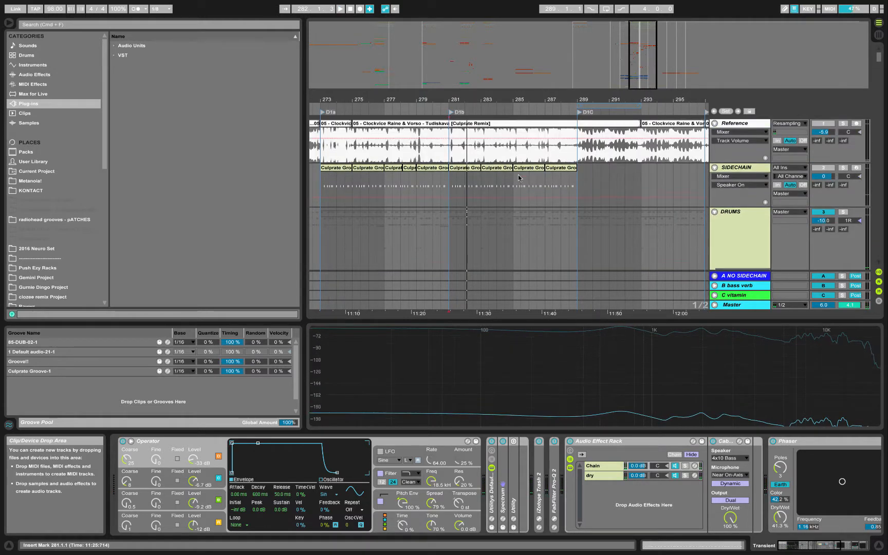
pyautogui.scroll(-1, 519, 178)
pyautogui.click(727, 157)
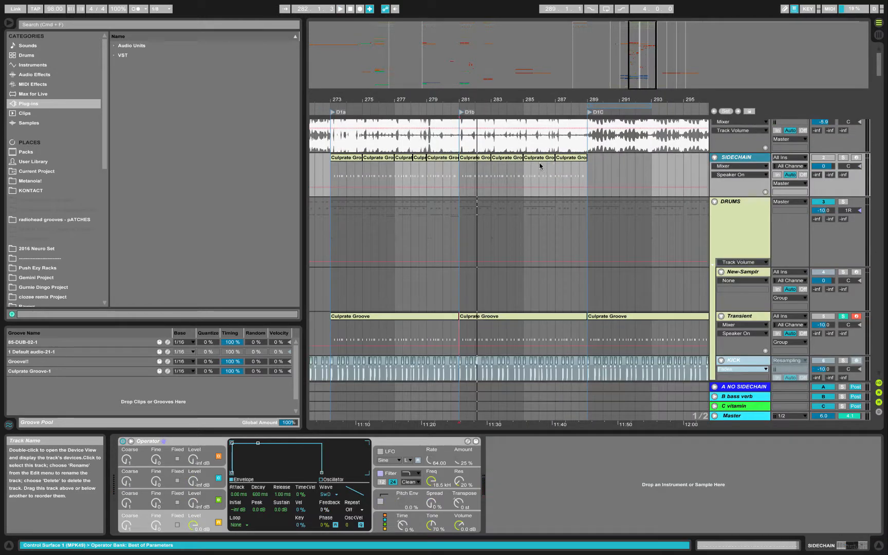
pyautogui.click(472, 164)
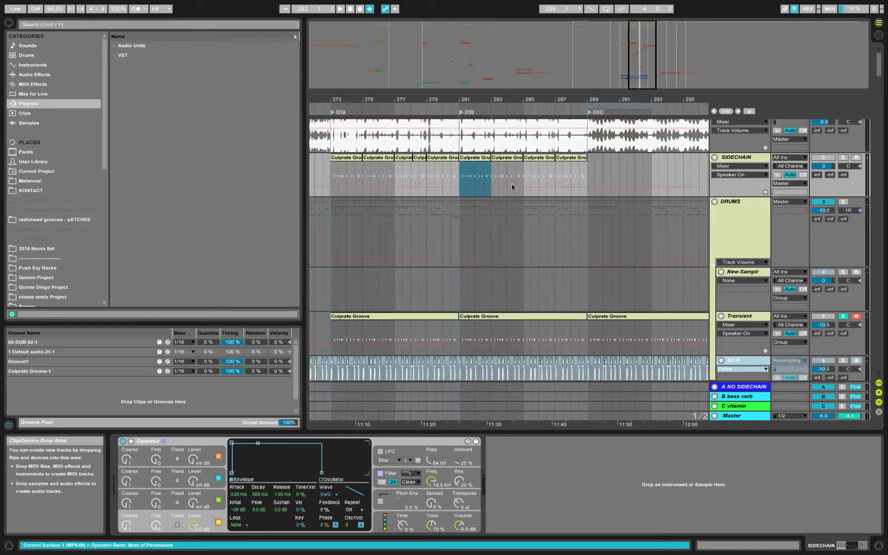
pyautogui.moveTo(462, 91); pyautogui.dragTo(480, 154)
pyautogui.doubleClick(484, 160)
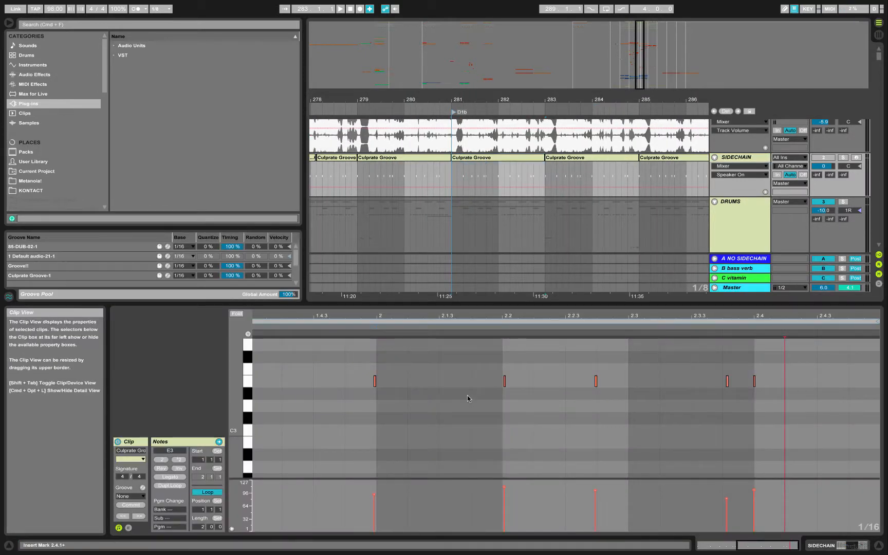
# - Select the SIDECHAIN clip at bar 281 and examine the kick and snare tracks in the DRUMS group against it
pyautogui.click(525, 178)
pyautogui.scroll(-3, 525, 178)
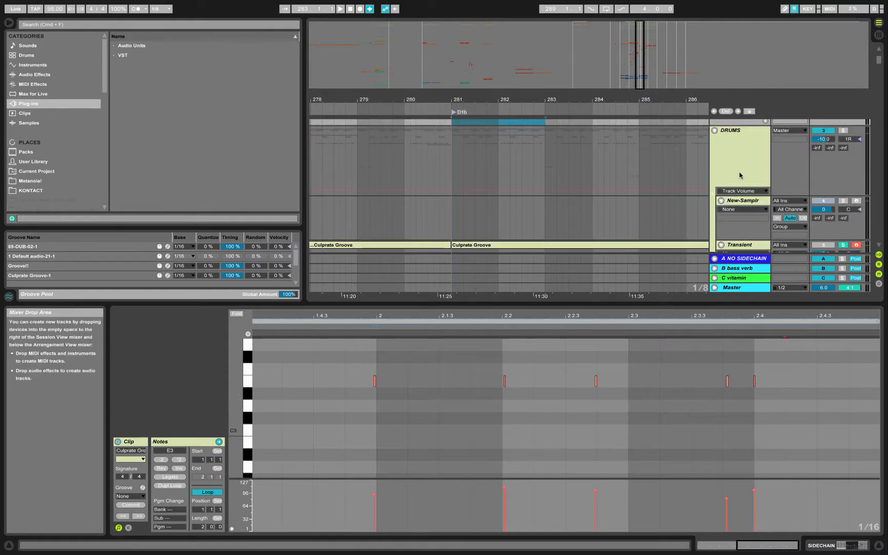
pyautogui.scroll(-5, 740, 176)
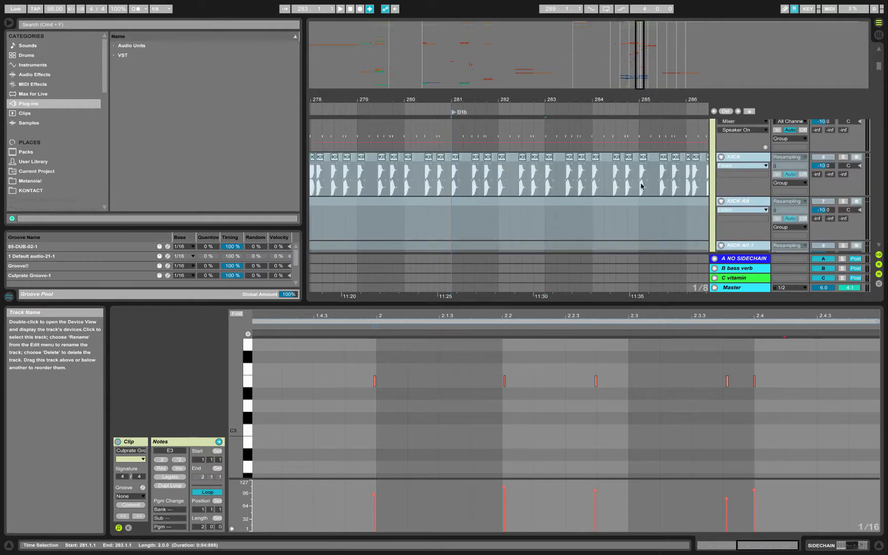
pyautogui.scroll(-5, 641, 186)
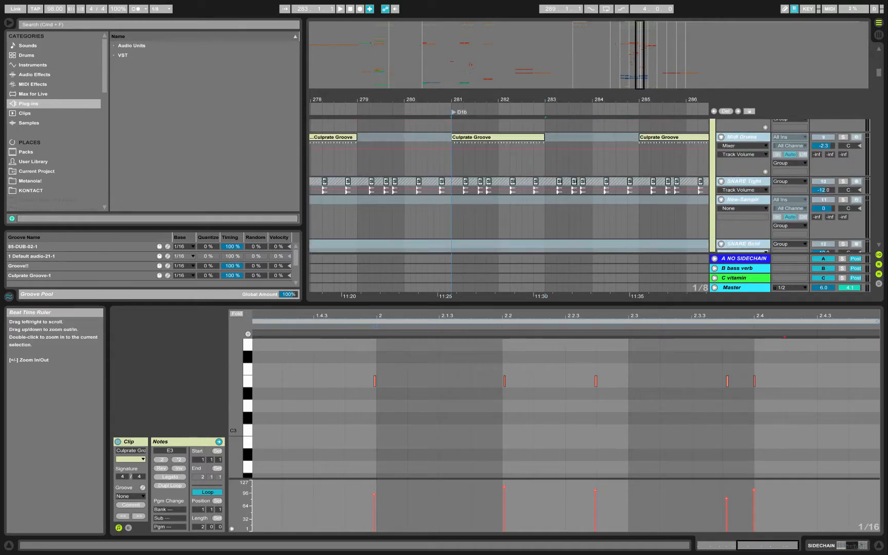
pyautogui.moveTo(544, 99); pyautogui.dragTo(543, 85)
pyautogui.scroll(10, 531, 172)
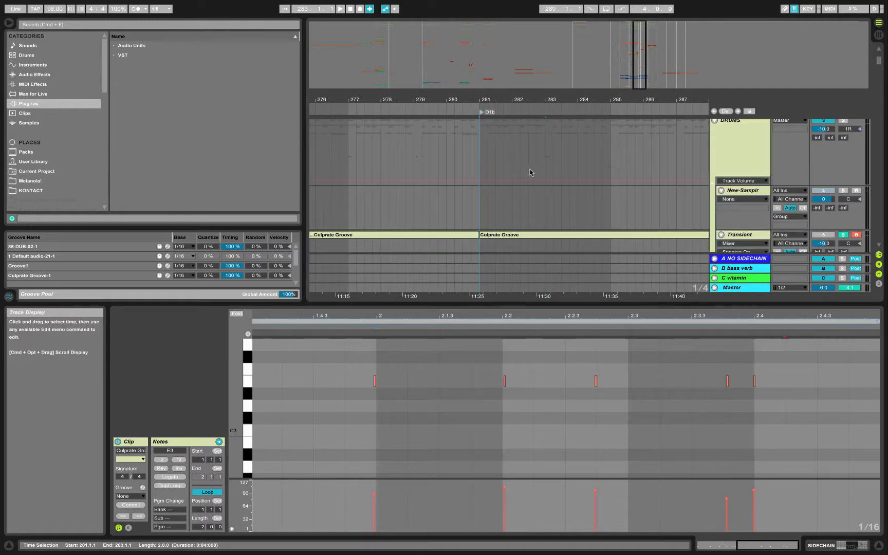
pyautogui.scroll(-1, 531, 172)
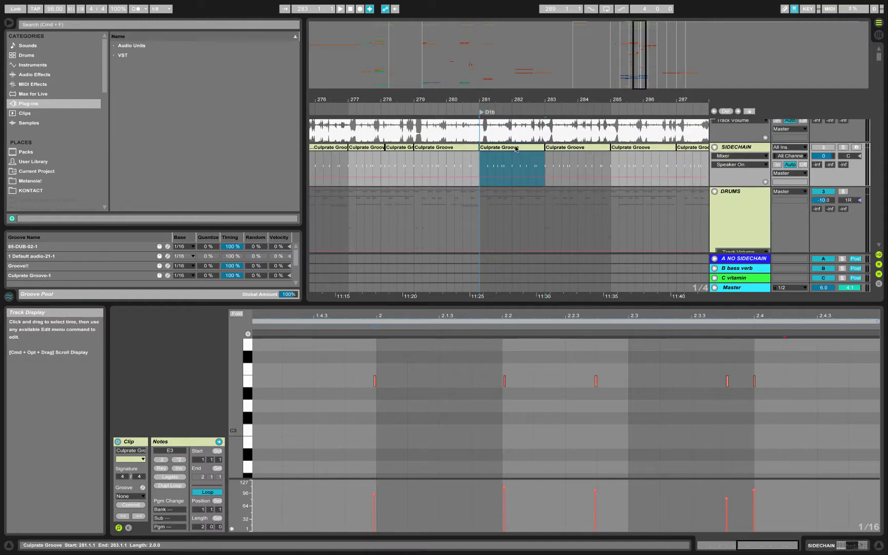
pyautogui.scroll(-7, 514, 193)
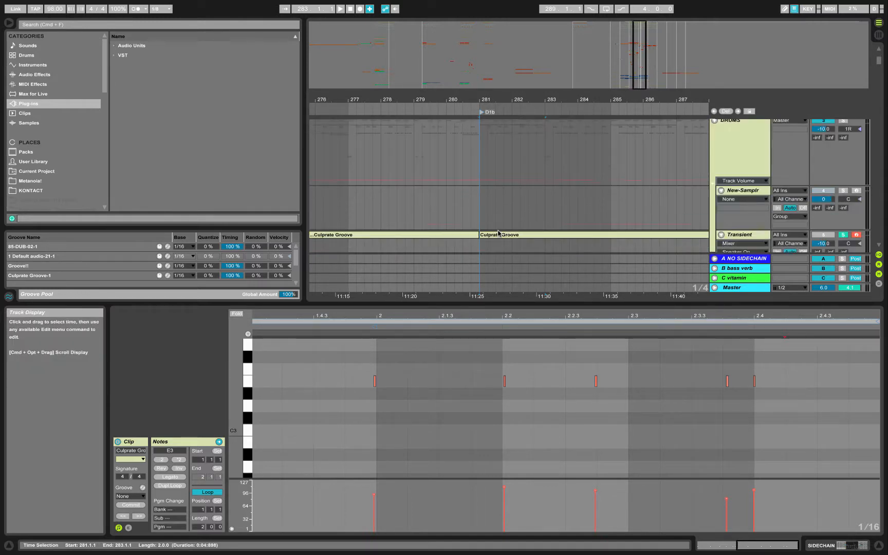
# - Open the Transient track's Culprate Groove clip at bar 281 and examine its MIDI notes from the beginning
pyautogui.click(495, 165)
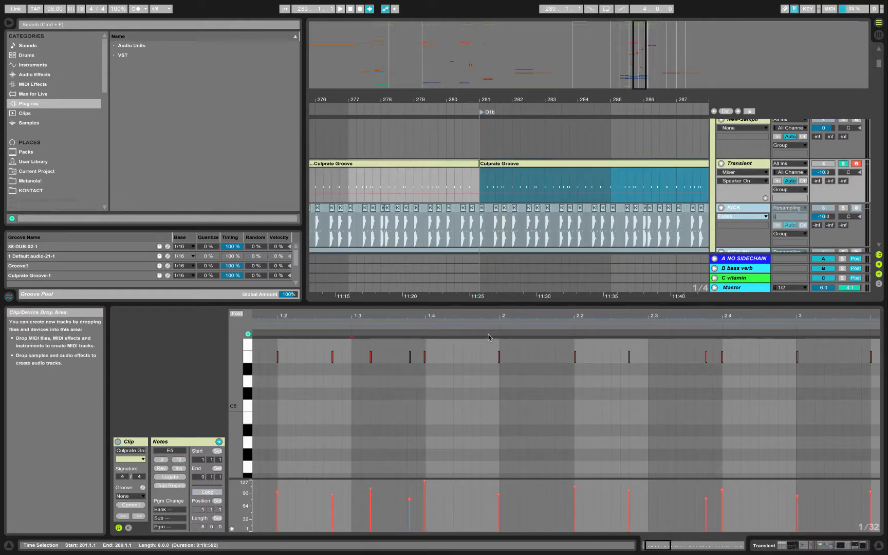
pyautogui.click(434, 369)
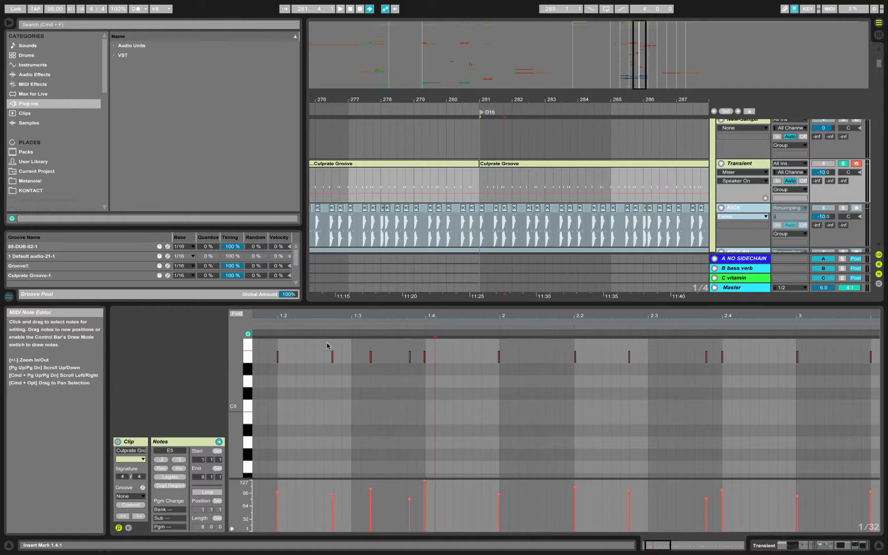
pyautogui.hscroll(-3, 358, 376)
pyautogui.scroll(3, 358, 377)
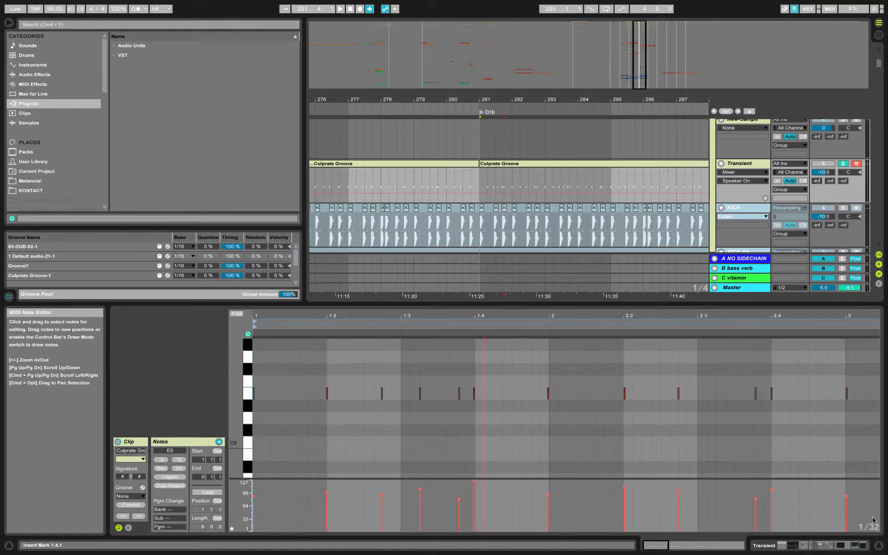
# - Return to the Transient track's devices and show the envelope settings of Operator's oscillator A
pyautogui.hotkey('shift', 'Tab')
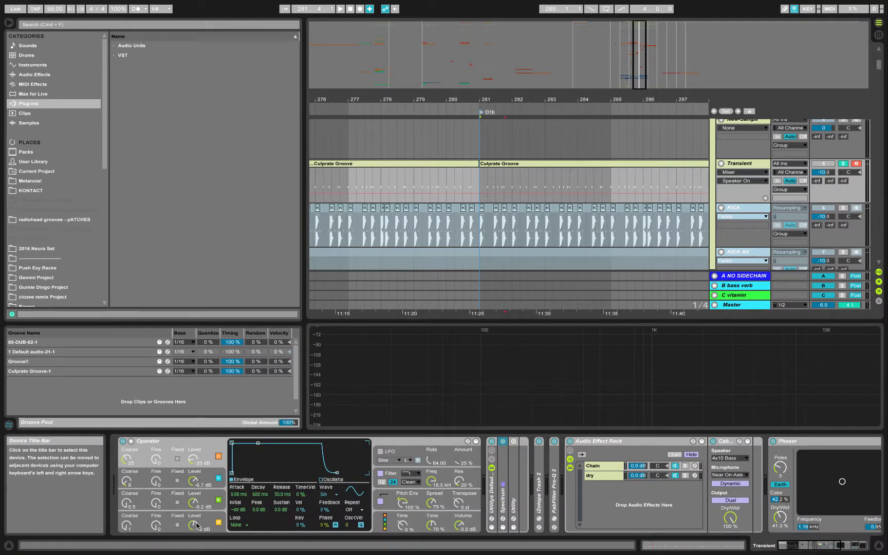
pyautogui.click(215, 520)
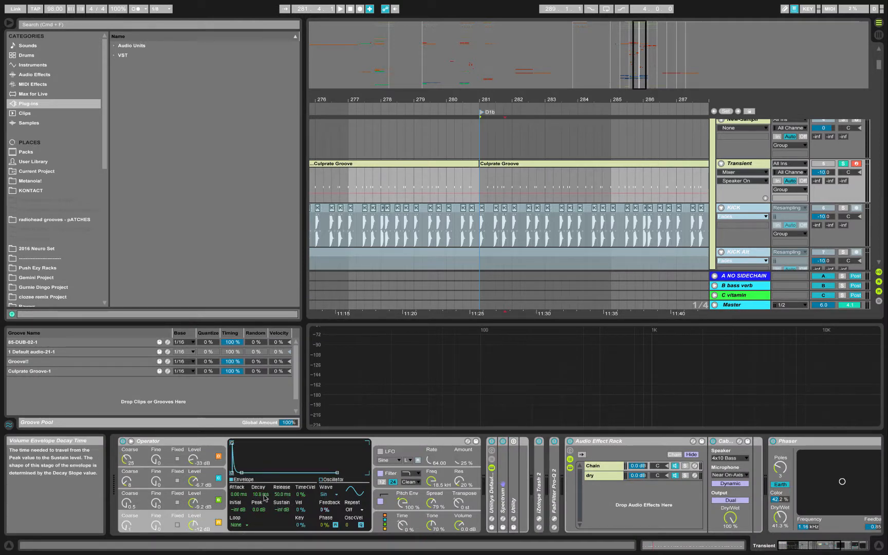
# - Audition the Transient track and switch off its effects from FabFilter Pro-L back to iZotope Trash 2, including Phaser, Erosion and the Audio Effect Rack
pyautogui.press('space')
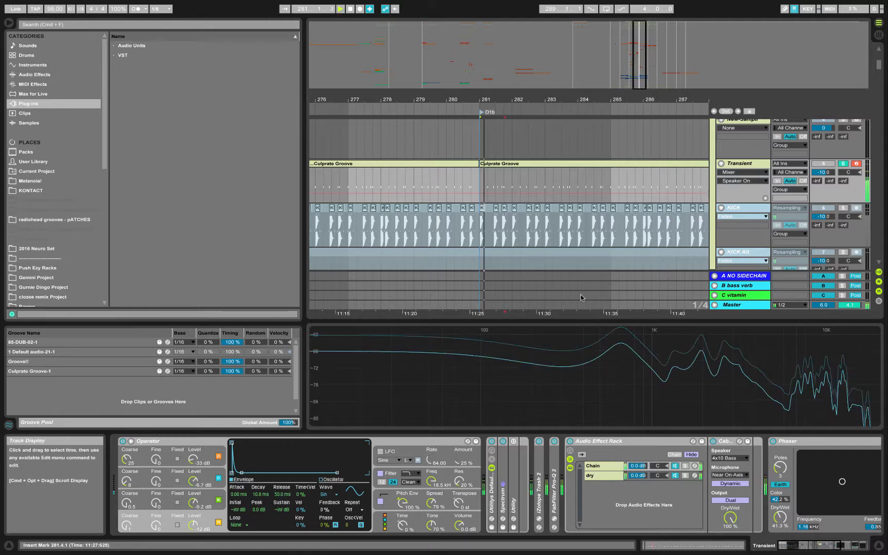
pyautogui.press('space')
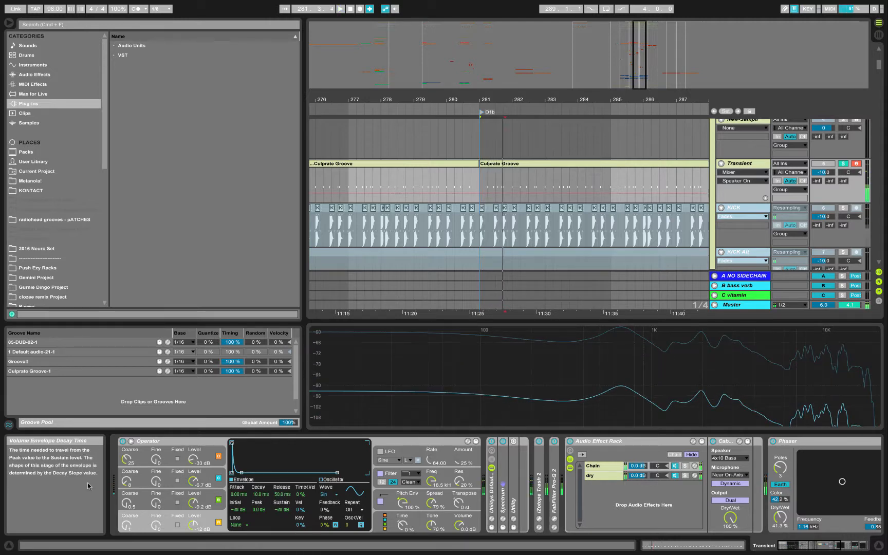
pyautogui.hscroll(10, 642, 463)
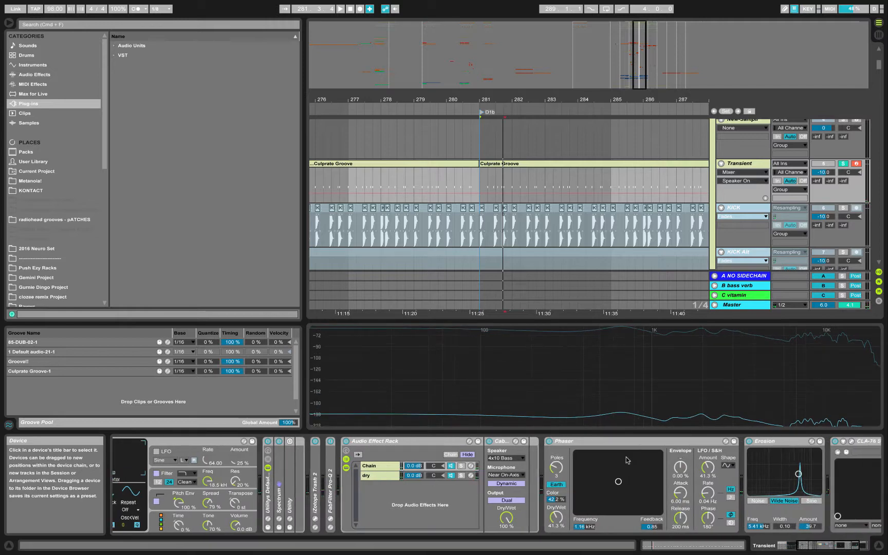
pyautogui.click(821, 441)
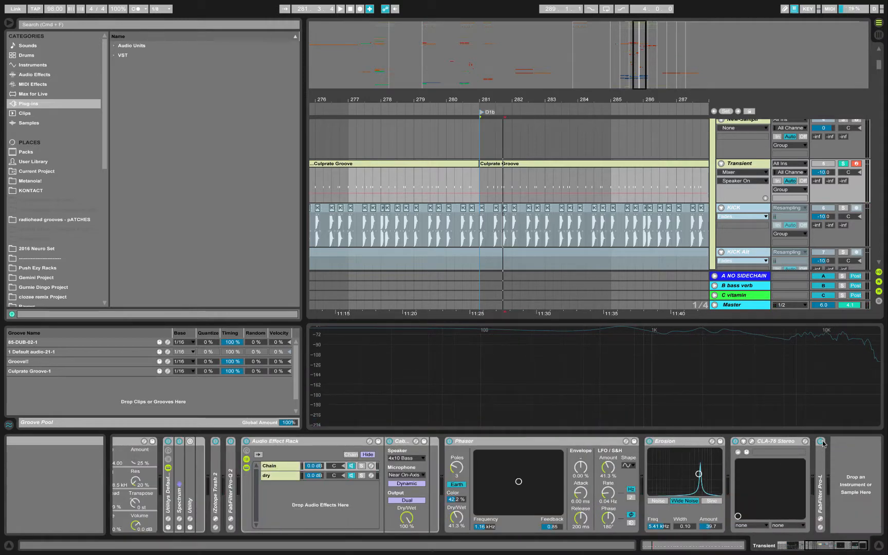
pyautogui.click(736, 442)
pyautogui.click(651, 441)
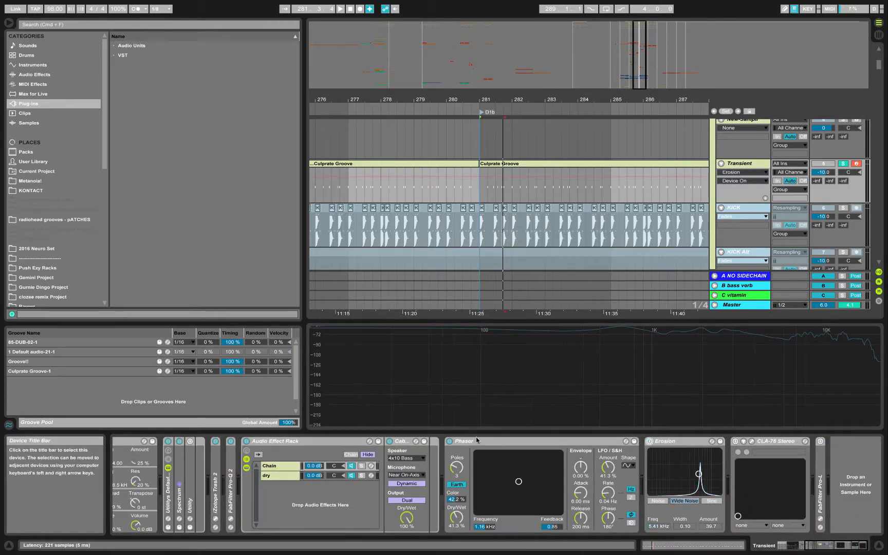
pyautogui.click(449, 442)
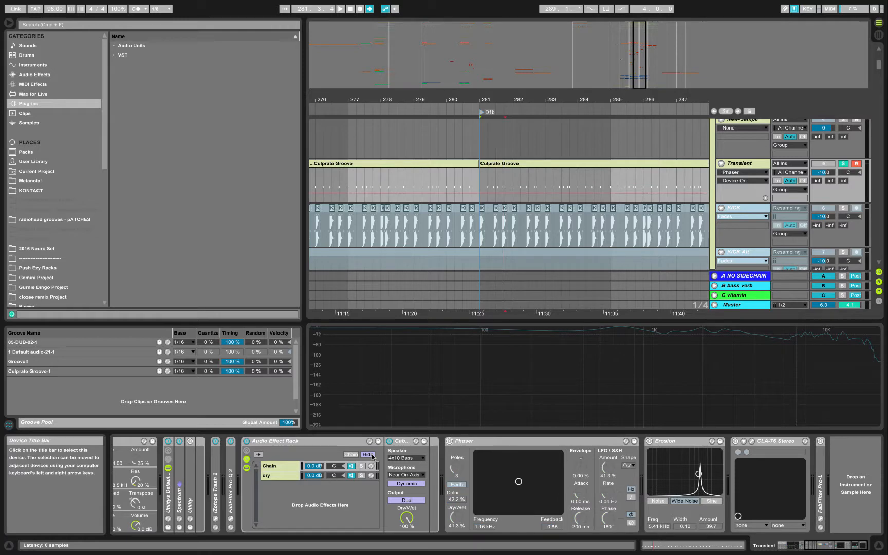
pyautogui.click(246, 441)
pyautogui.click(228, 445)
pyautogui.click(216, 442)
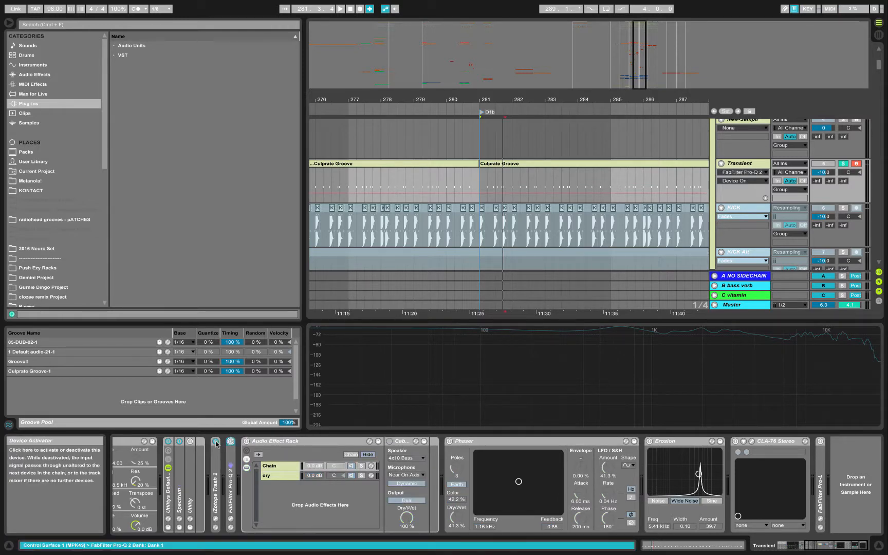
# - Switch off Operator's oscillators B, C and D, show oscillator A's envelope and audition oscillator A alone
pyautogui.hscroll(-10, 217, 455)
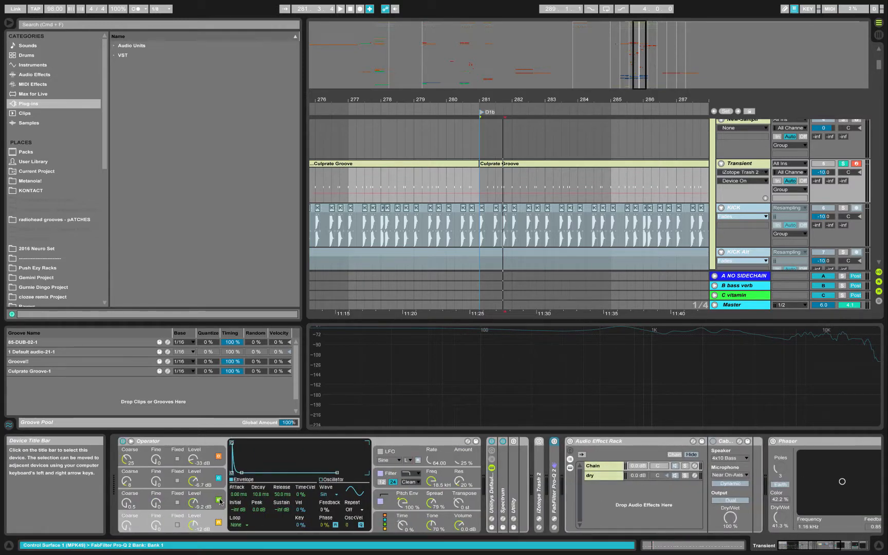
pyautogui.click(218, 499)
pyautogui.click(218, 478)
pyautogui.click(219, 456)
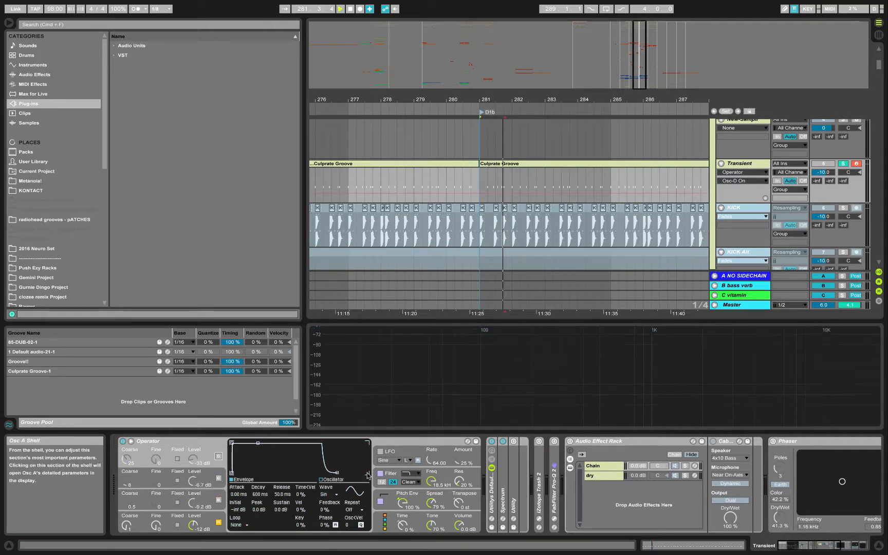
pyautogui.click(206, 518)
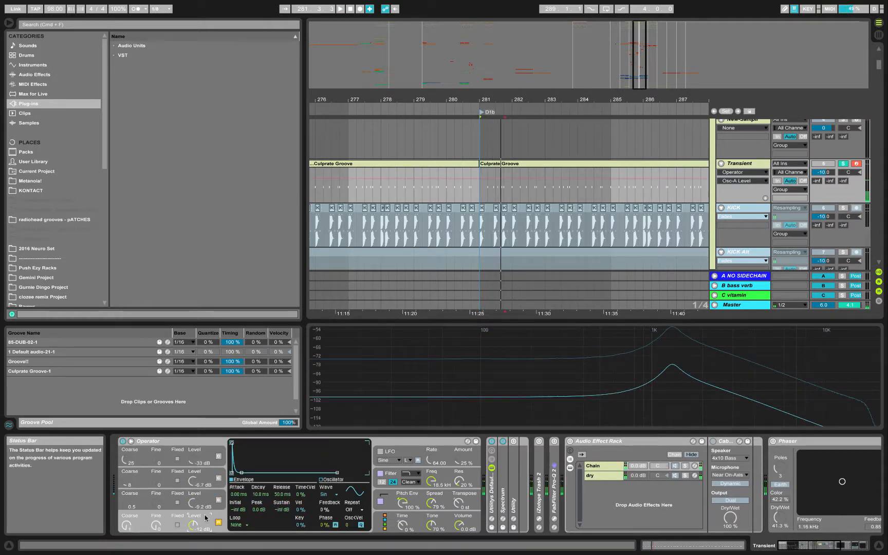
pyautogui.press('space')
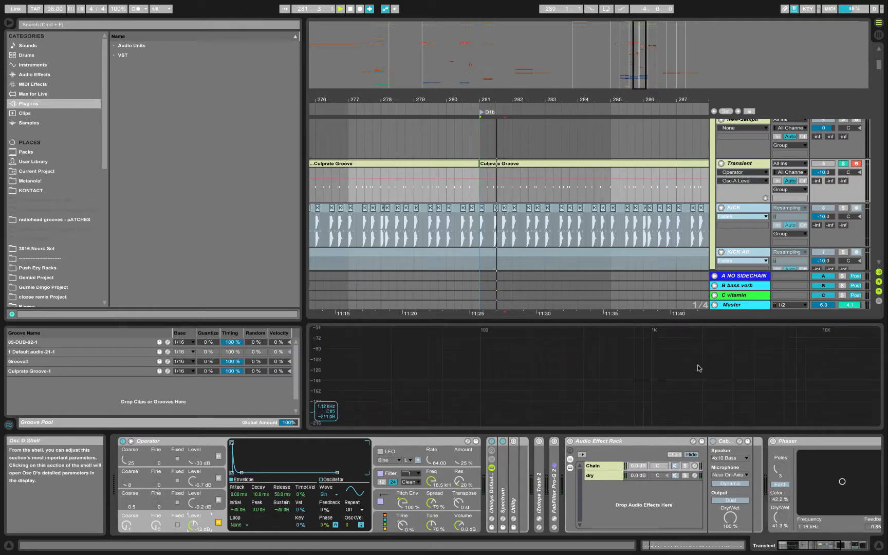
pyautogui.press('space')
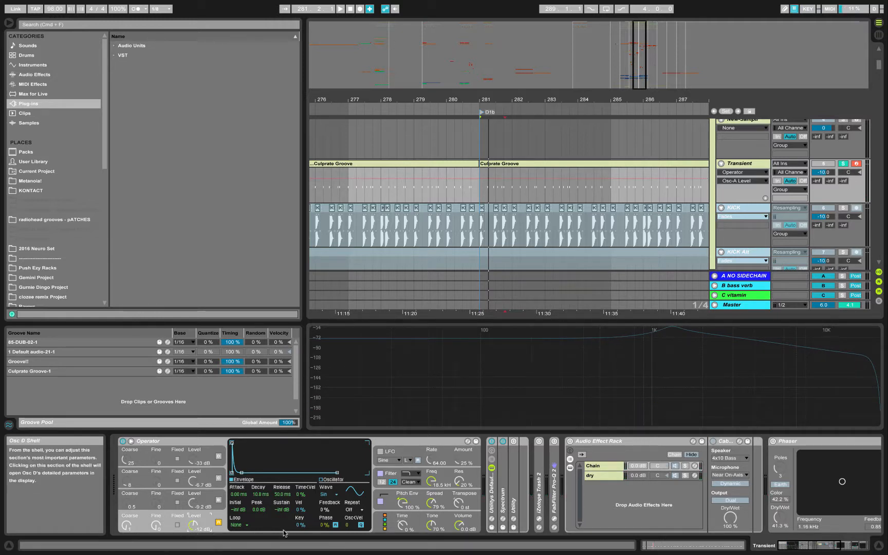
# - Set Operator's pitch envelope decay to 1.67 ms and compare the sound with the pitch envelope off and on
pyautogui.click(397, 495)
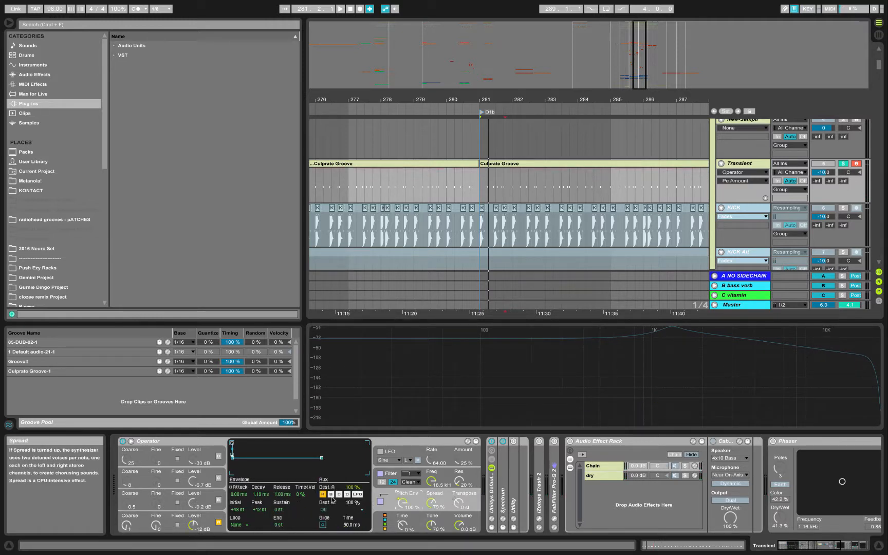
pyautogui.click(266, 496)
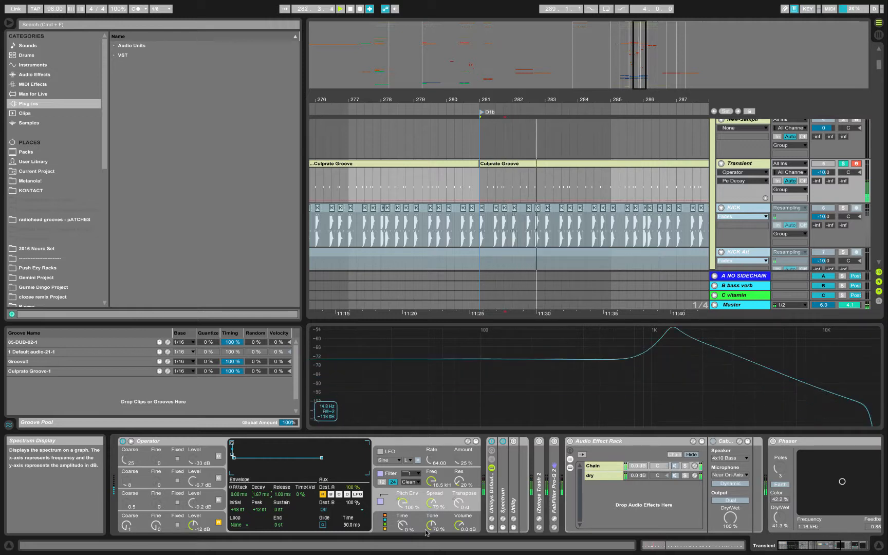
pyautogui.click(380, 502)
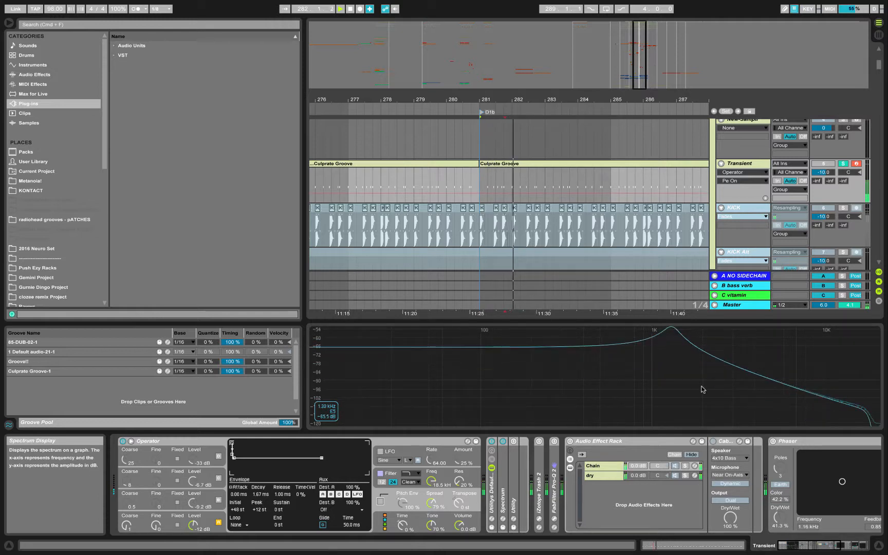
pyautogui.click(380, 502)
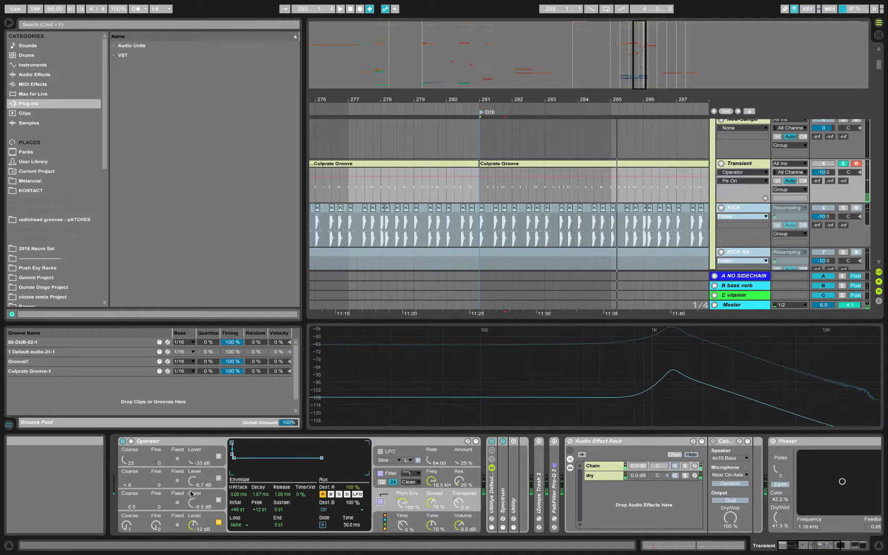
# - Show the envelopes of oscillators B and C and switch oscillators B, C and D back on one at a time while auditioning
pyautogui.click(221, 501)
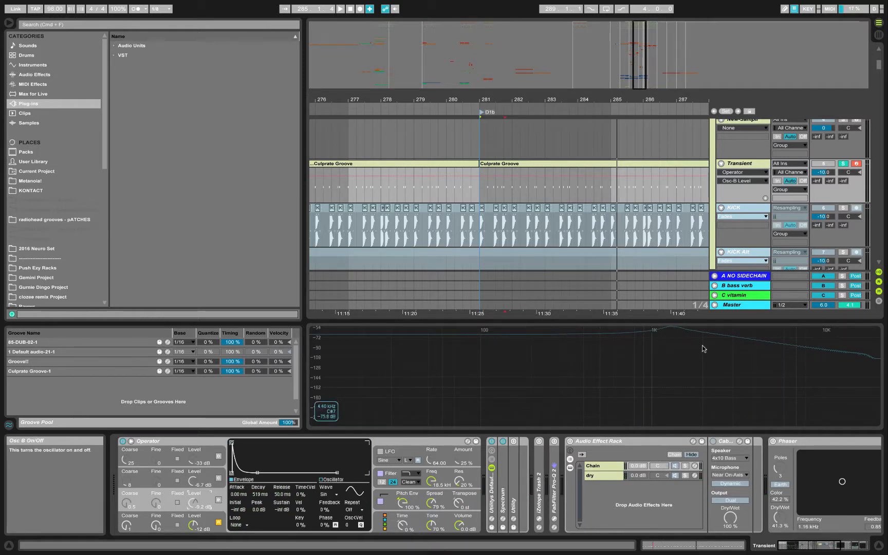
pyautogui.click(218, 500)
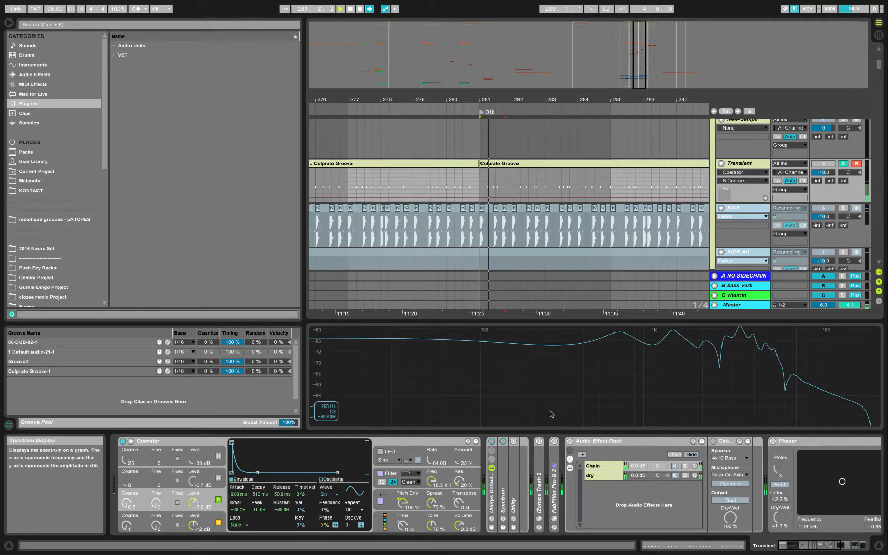
pyautogui.click(218, 477)
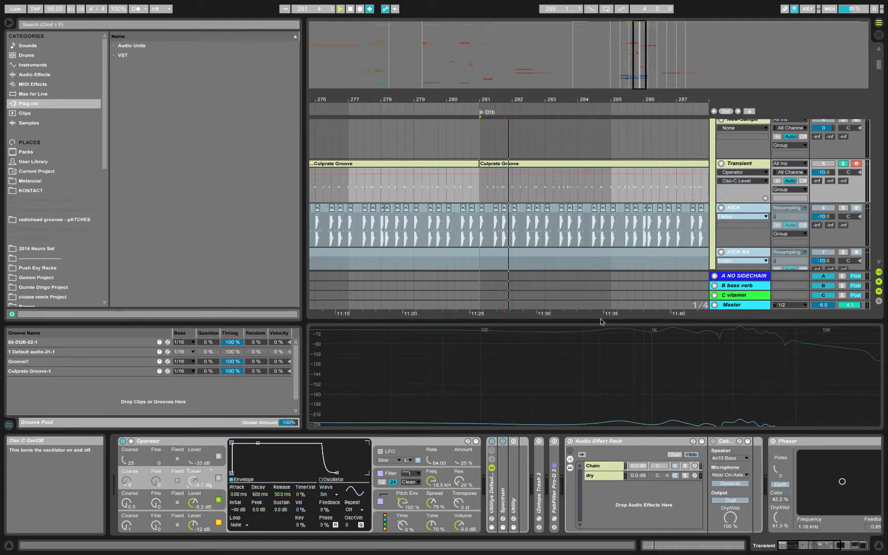
pyautogui.press('space')
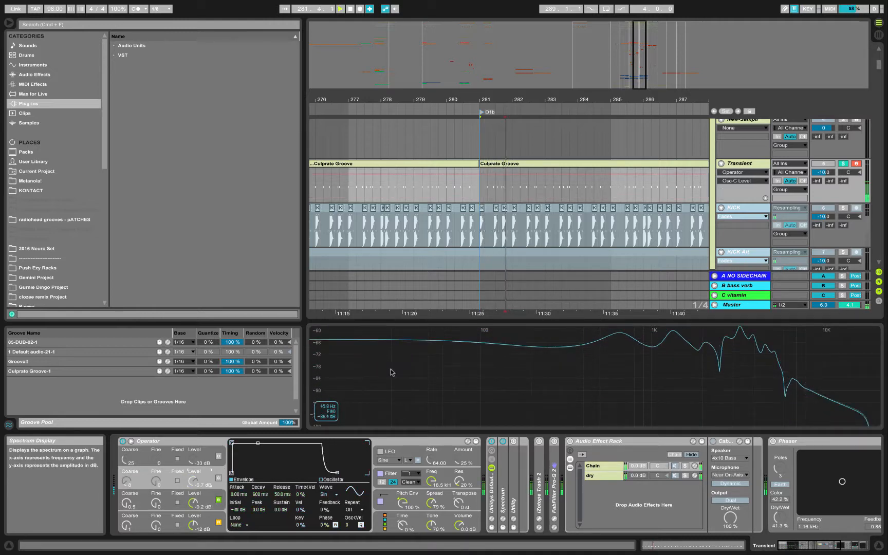
pyautogui.click(218, 478)
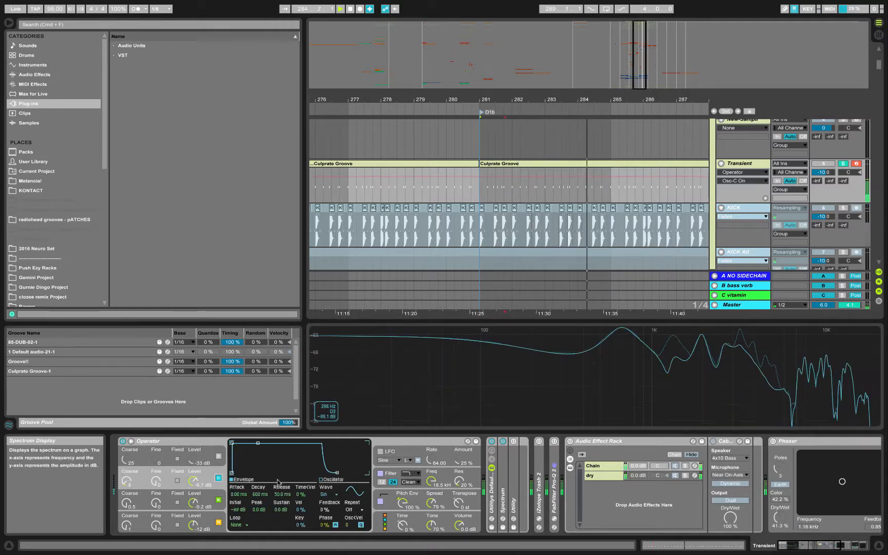
pyautogui.click(218, 456)
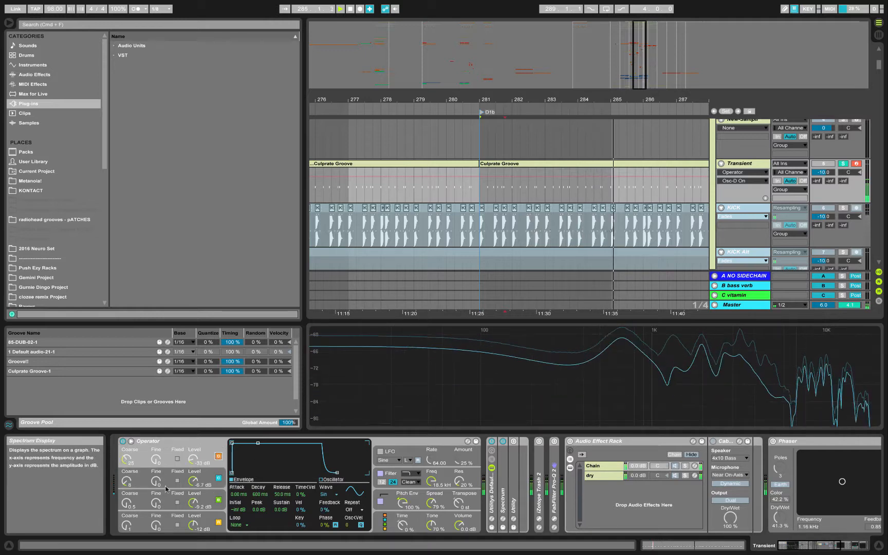
# - Reactivate iZotope Trash 2 on the Transient track during playback
pyautogui.click(424, 442)
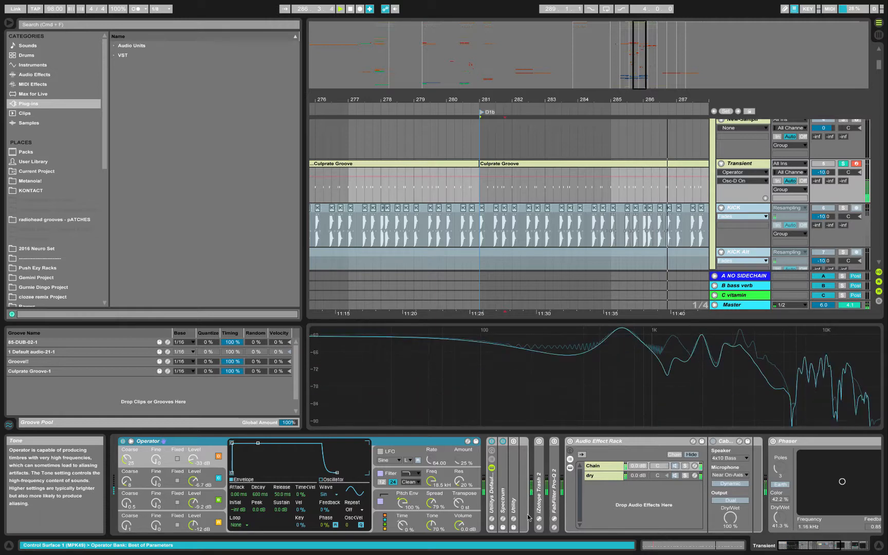
pyautogui.click(503, 462)
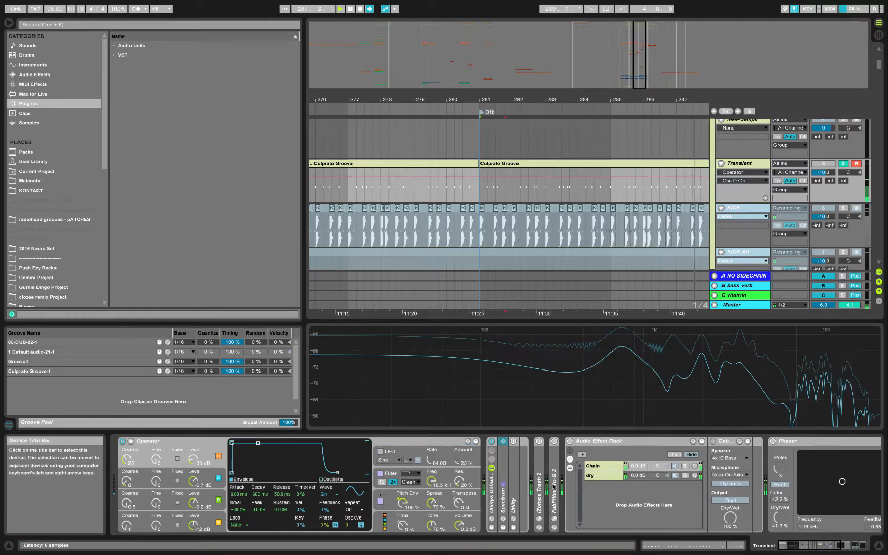
pyautogui.hscroll(3, 455, 445)
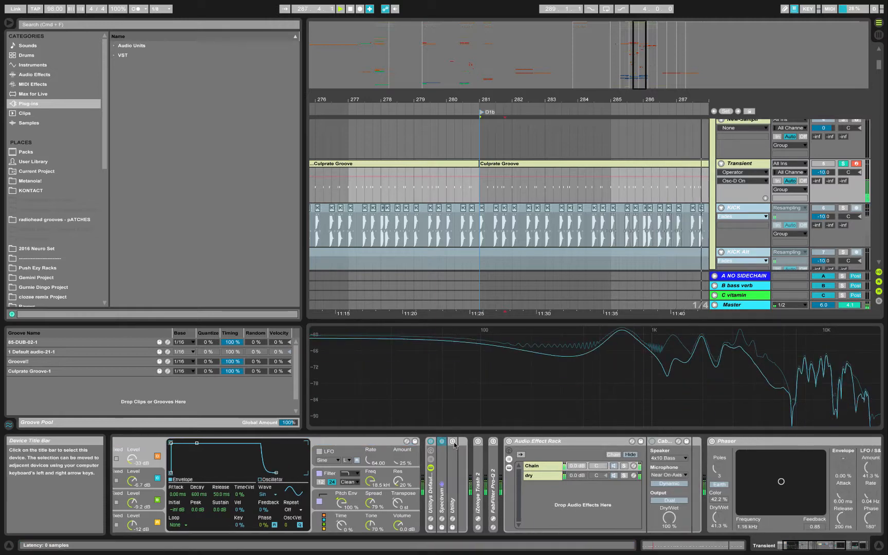
pyautogui.click(479, 446)
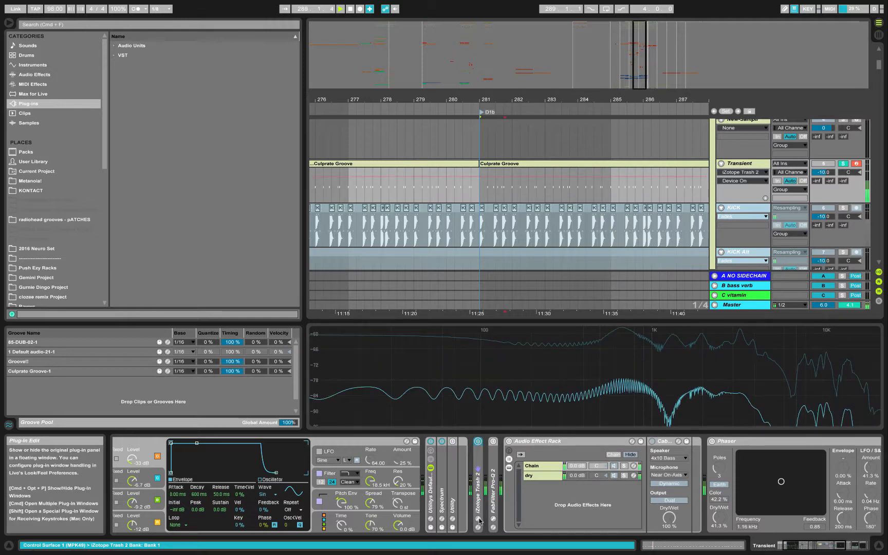
pyautogui.hscroll(3, 479, 521)
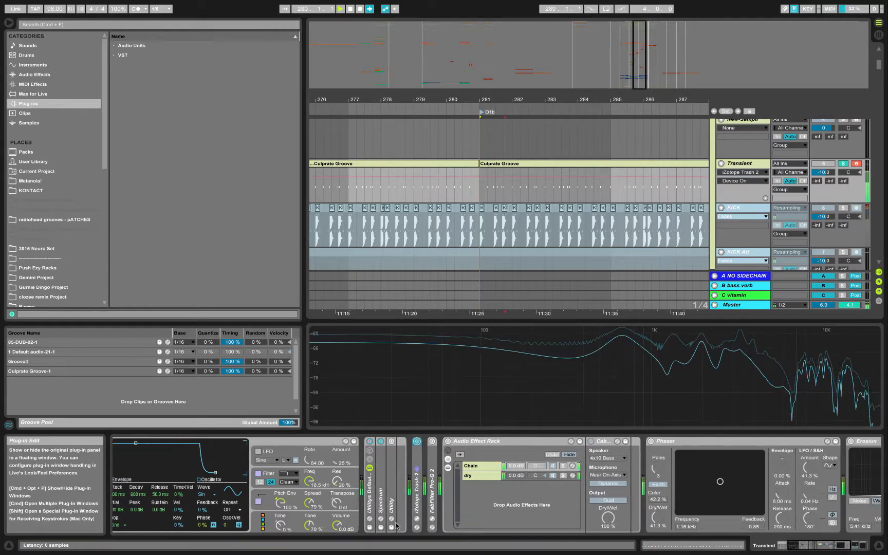
# - Open the iZotope Trash 2 window, view the Stage 2 distortion settings and close the window
pyautogui.click(417, 520)
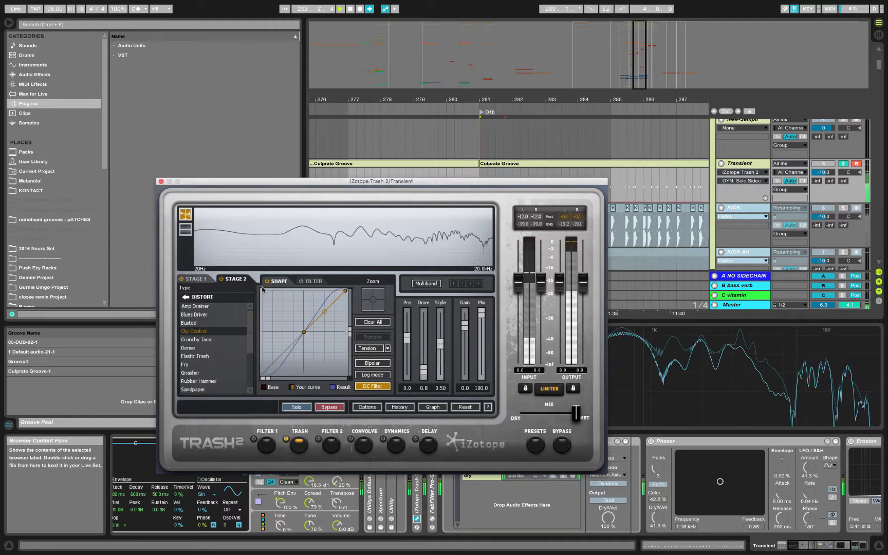
pyautogui.click(234, 279)
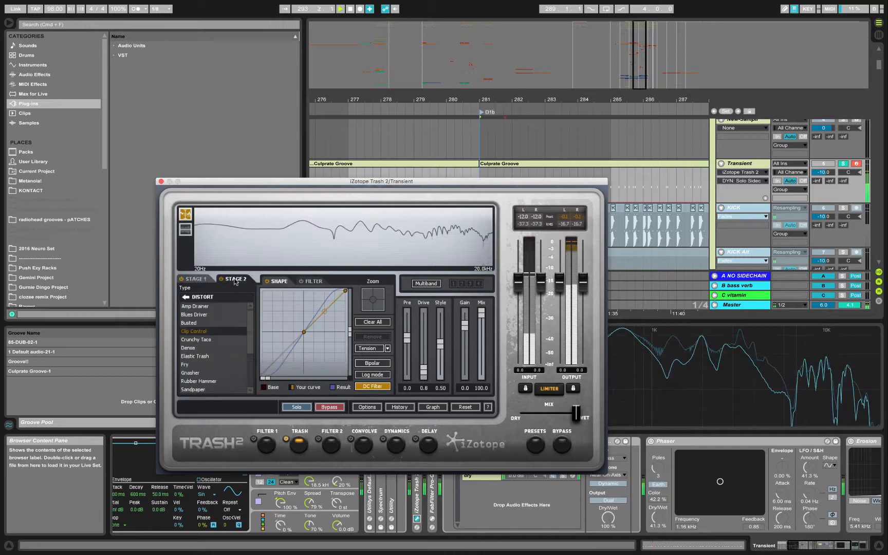
pyautogui.click(161, 181)
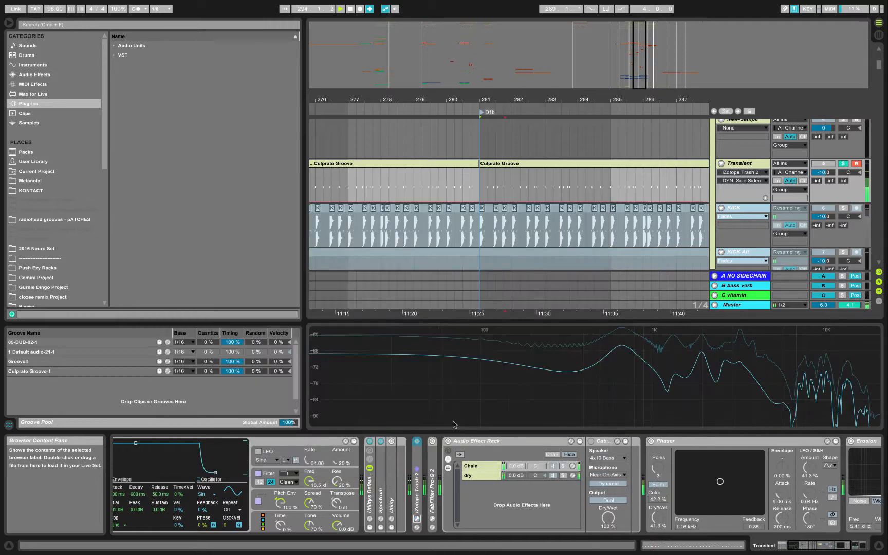
# - Reactivate FabFilter Pro-Q 2, open its plug-in window briefly and close it again
pyautogui.hscroll(3, 445, 482)
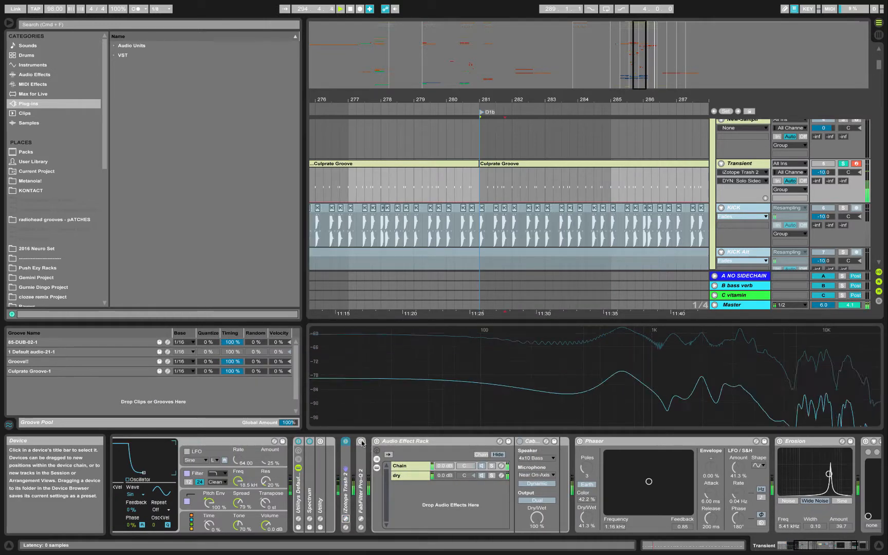
pyautogui.click(361, 442)
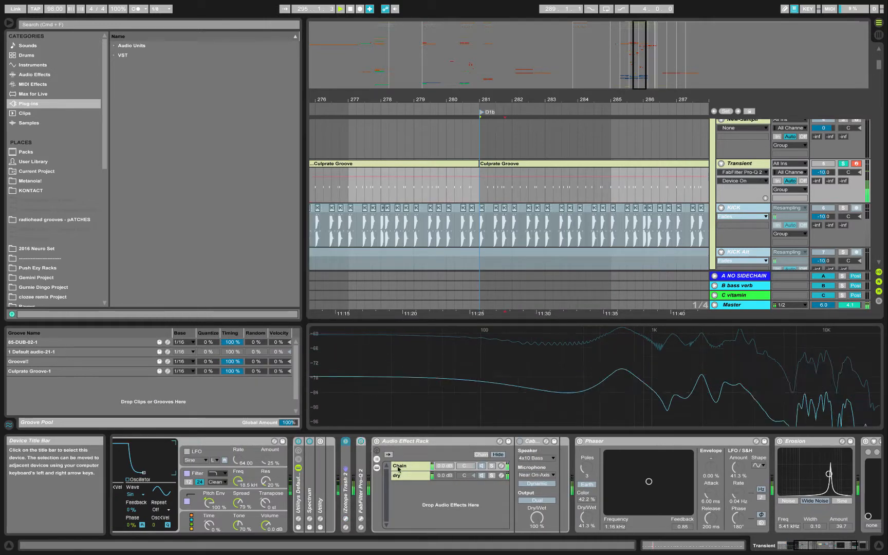
pyautogui.click(361, 519)
pyautogui.click(345, 292)
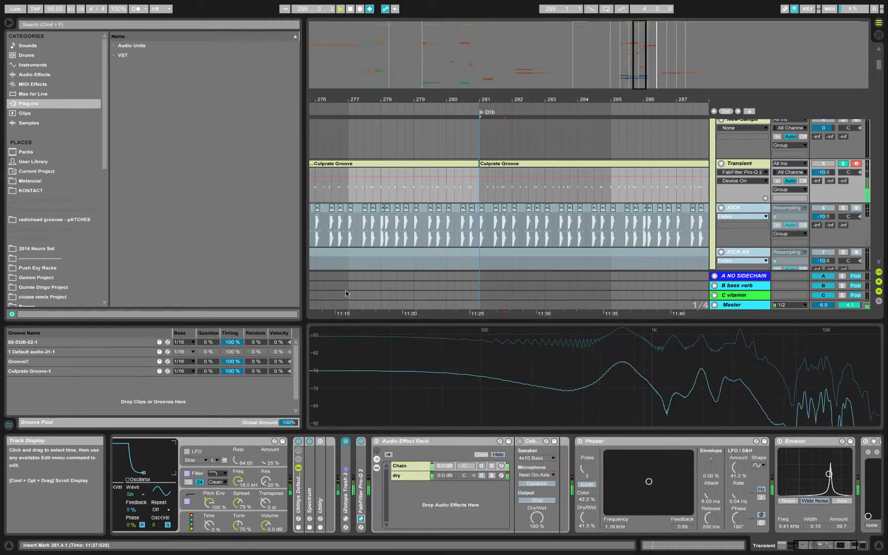
# - Reactivate the Audio Effect Rack and solo its first chain, which contains the Cabinet
pyautogui.click(466, 452)
pyautogui.hscroll(3, 467, 453)
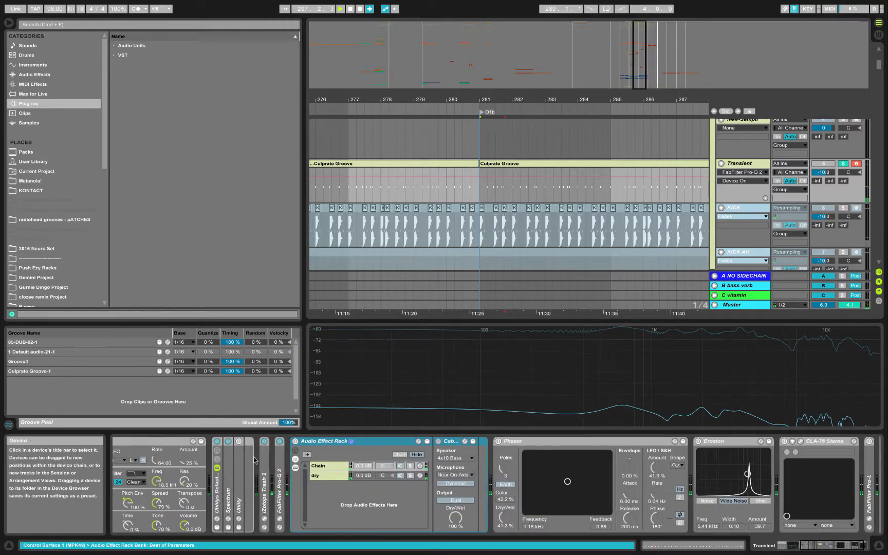
pyautogui.click(295, 441)
pyautogui.click(410, 466)
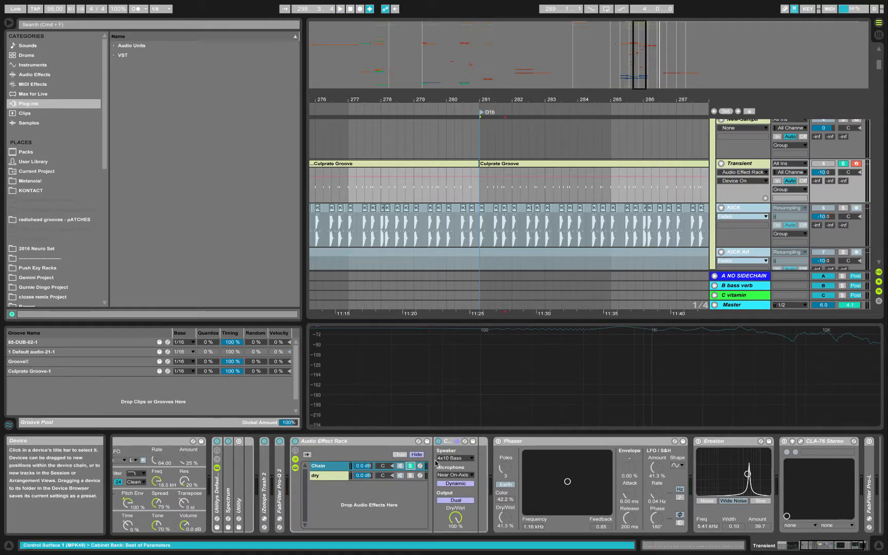
# - Play the Transient track from bar 281 to audition the soloed Cabinet chain of the Audio Effect Rack
pyautogui.press('space')
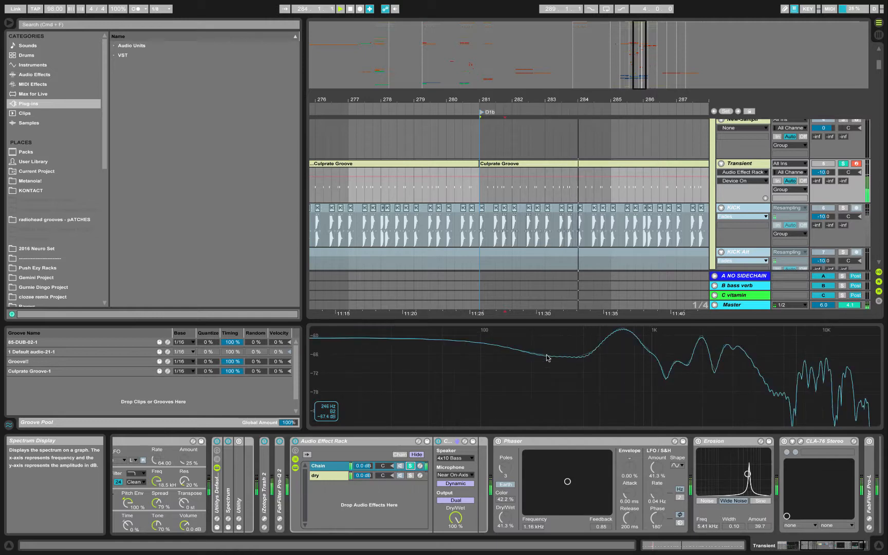
pyautogui.press('space')
pyautogui.click(407, 445)
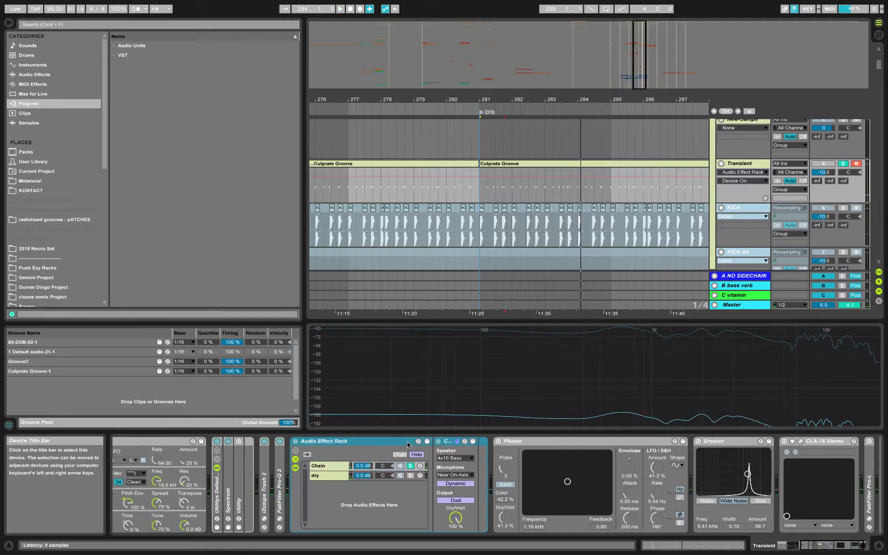
pyautogui.hscroll(2, 407, 445)
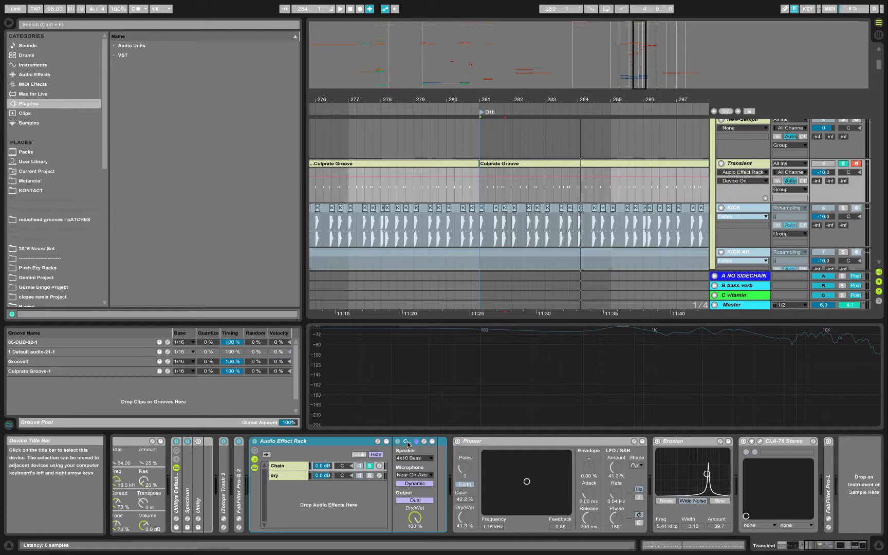
# - Restart playback and unsolo the Audio Effect Rack's first chain to blend the Cabinet with the dry chain
pyautogui.press('space')
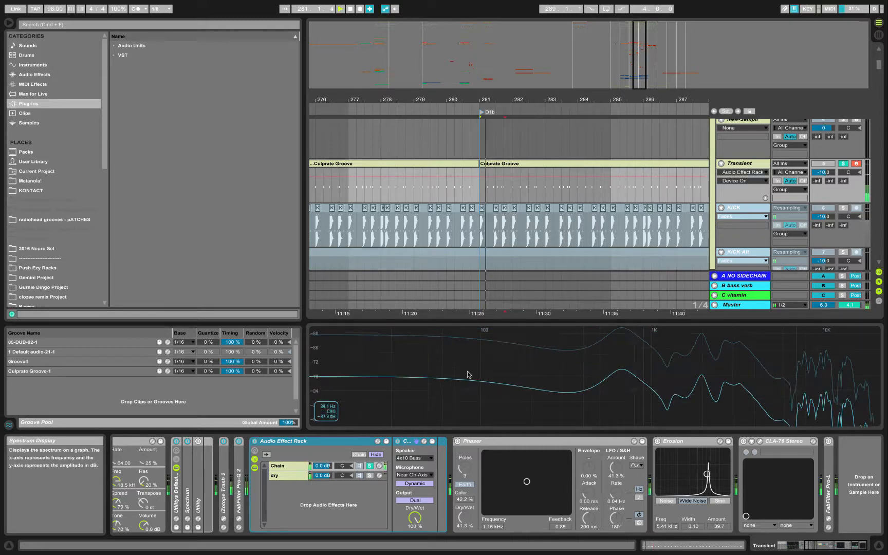
pyautogui.click(370, 469)
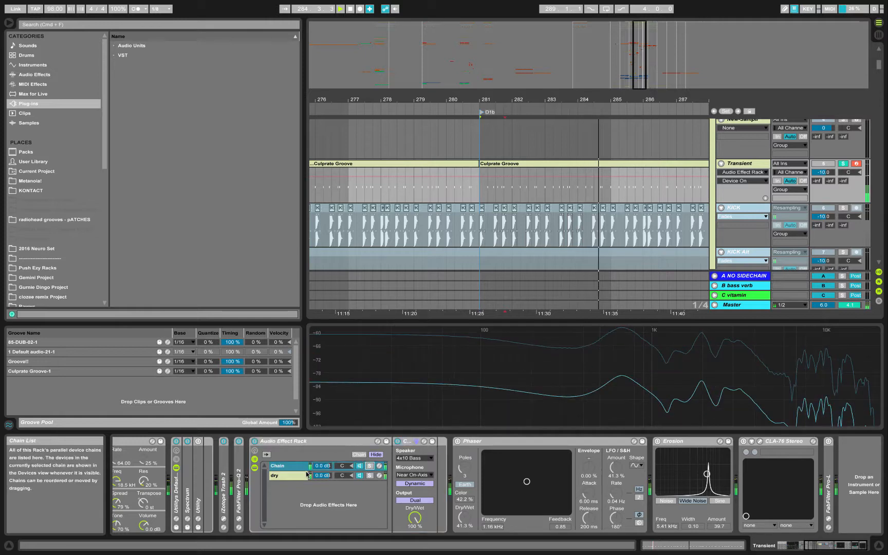
pyautogui.hscroll(1, 421, 470)
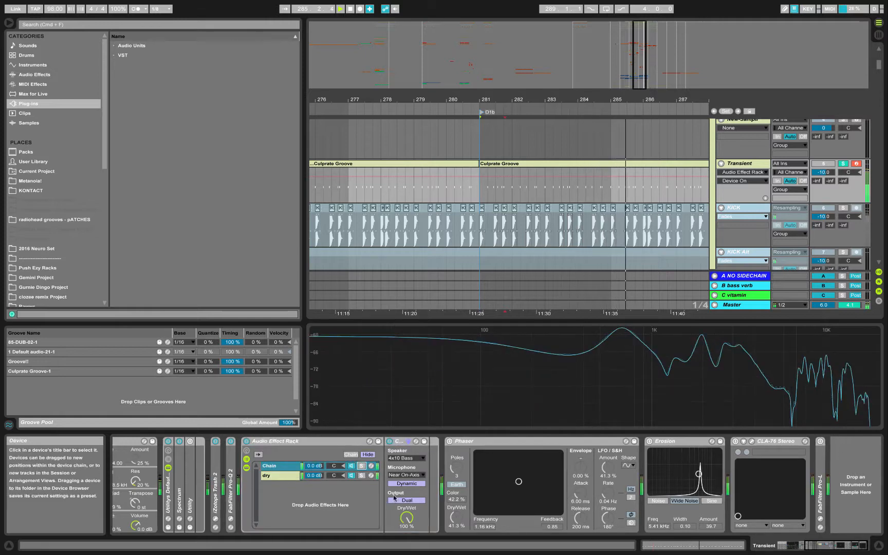
# - Reactivate the Phaser, bypass it once for comparison and leave it switched on and selected
pyautogui.click(449, 442)
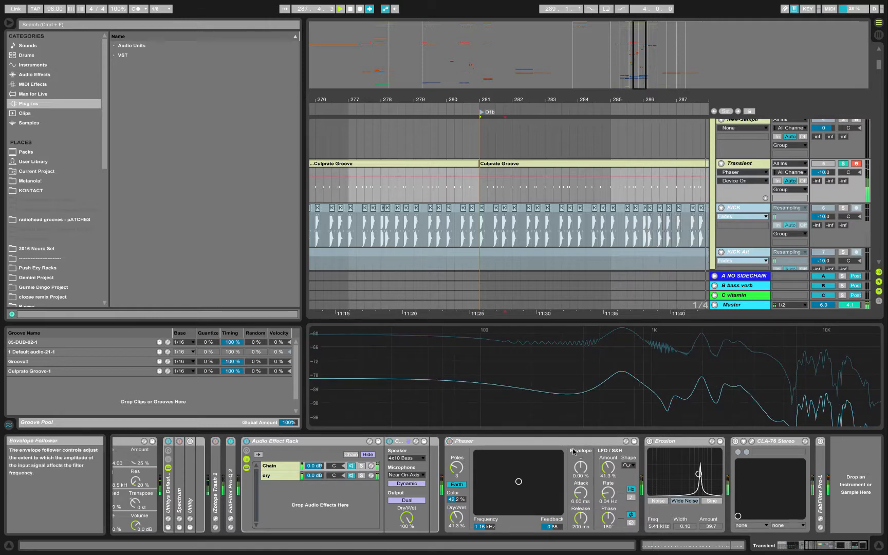
pyautogui.click(449, 441)
pyautogui.click(448, 441)
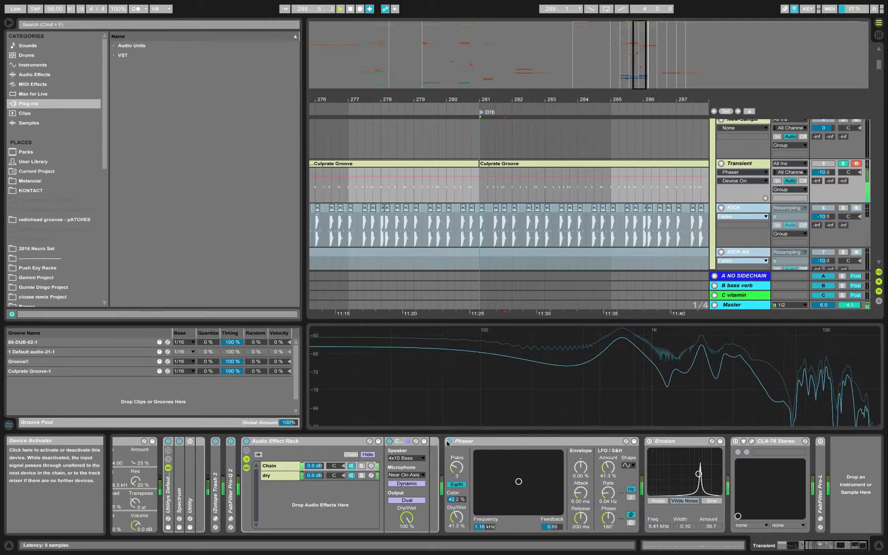
pyautogui.click(525, 443)
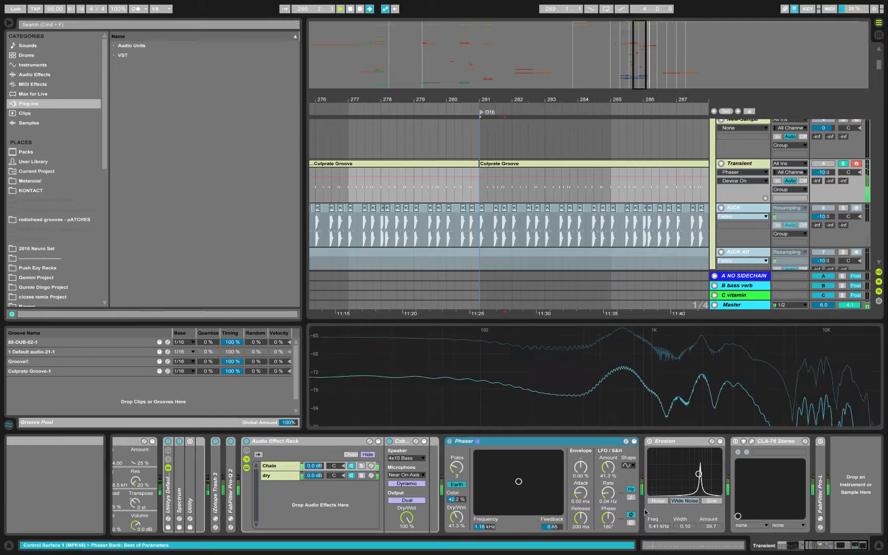
# - Reactivate the remaining effects on the Transient track: Erosion, CLA-76 Stereo and FabFilter Pro-L
pyautogui.click(661, 443)
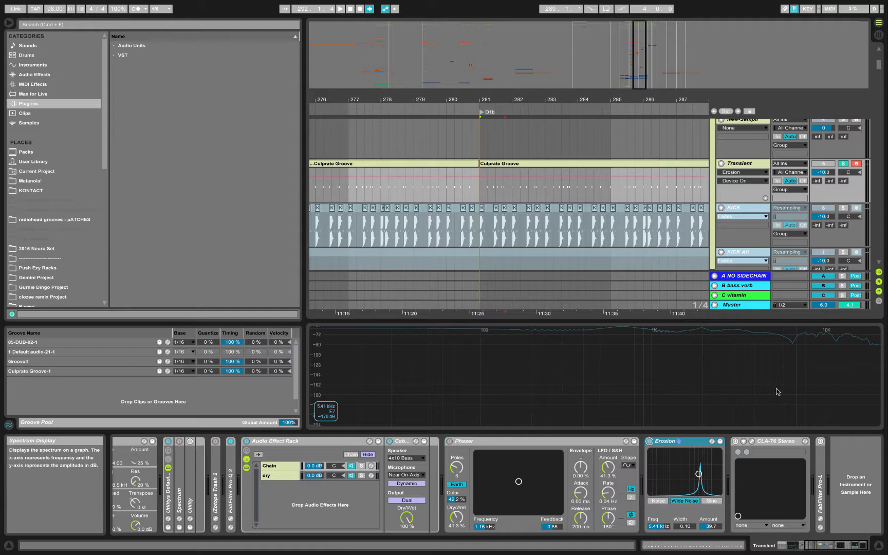
pyautogui.click(693, 526)
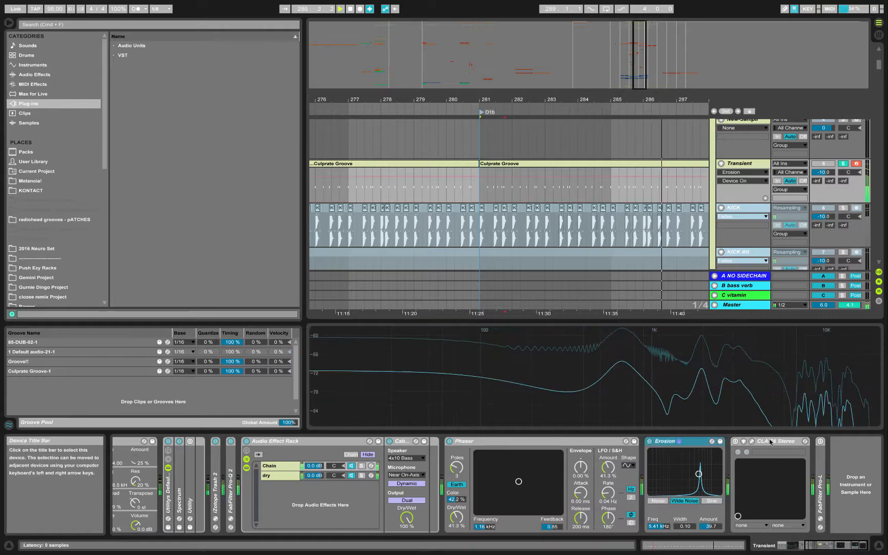
pyautogui.click(773, 442)
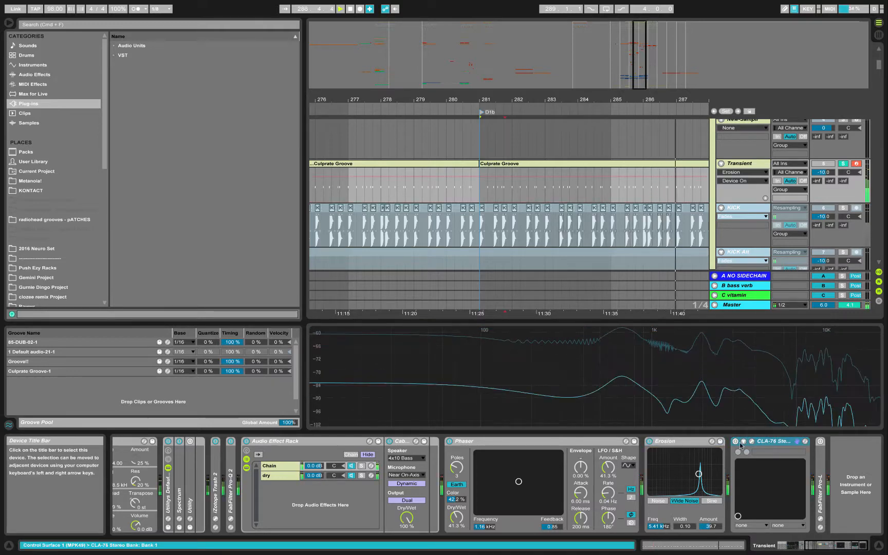
pyautogui.click(777, 443)
pyautogui.click(821, 442)
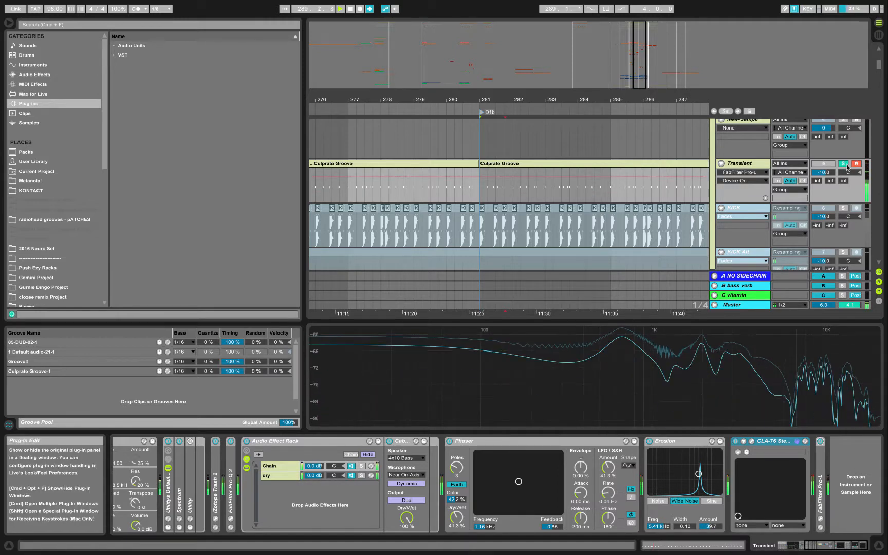
# - Select the Culprate Groove clip at bar 281 and play the arrangement with the DRUMS group soloed
pyautogui.click(507, 164)
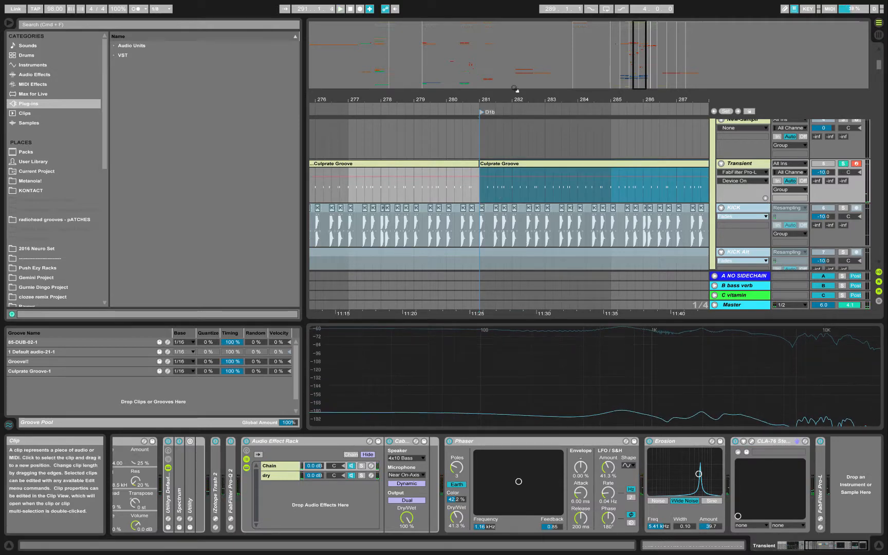
pyautogui.moveTo(511, 100); pyautogui.dragTo(403, 113)
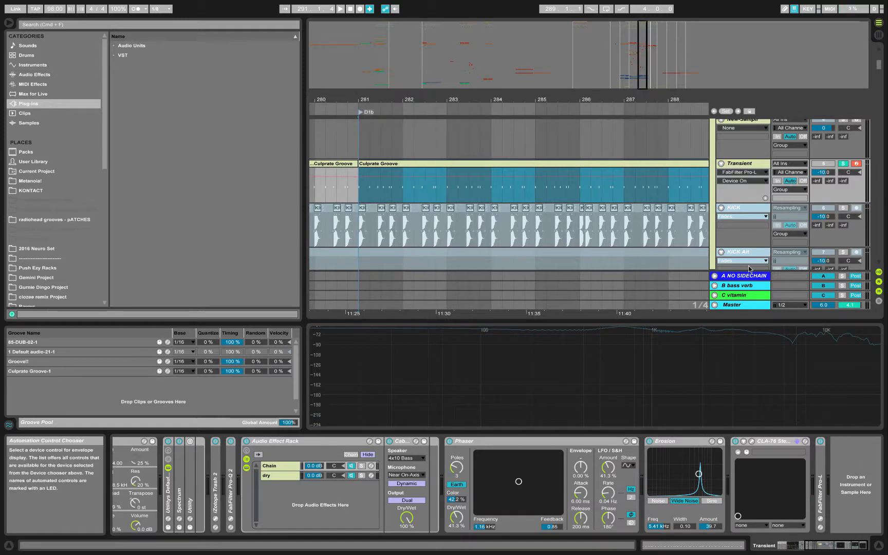
pyautogui.scroll(5, 838, 179)
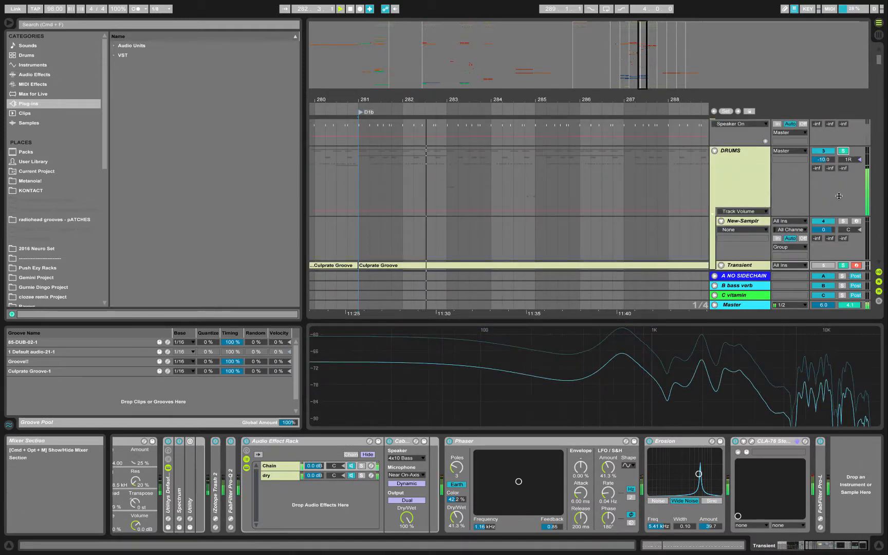
pyautogui.scroll(-3, 839, 196)
pyautogui.scroll(-2, 839, 196)
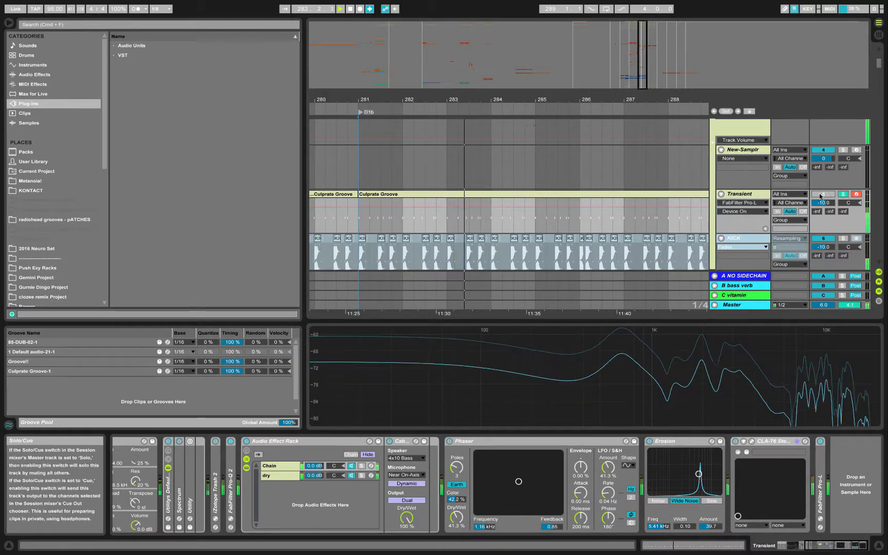
# - Activate and unsolo the Transient track, muting it once to compare the drums with and without the layer
pyautogui.click(825, 195)
pyautogui.click(843, 195)
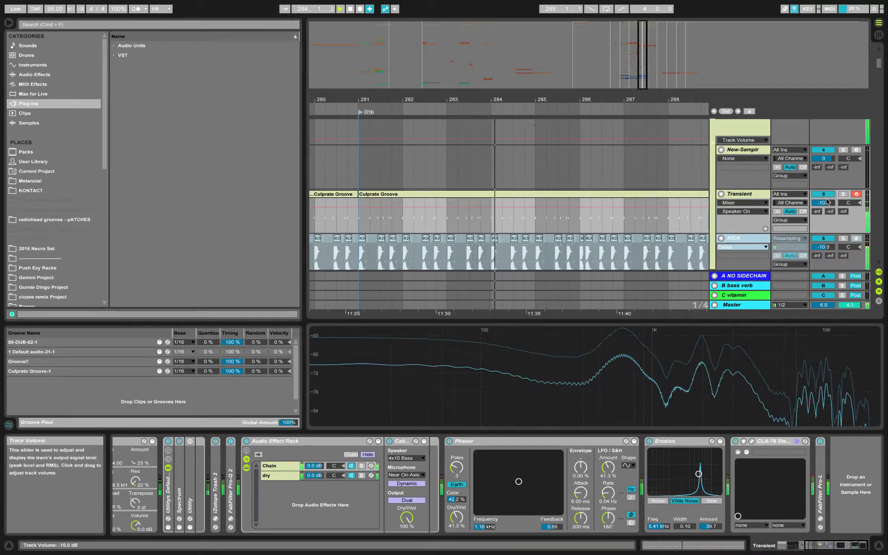
pyautogui.click(824, 195)
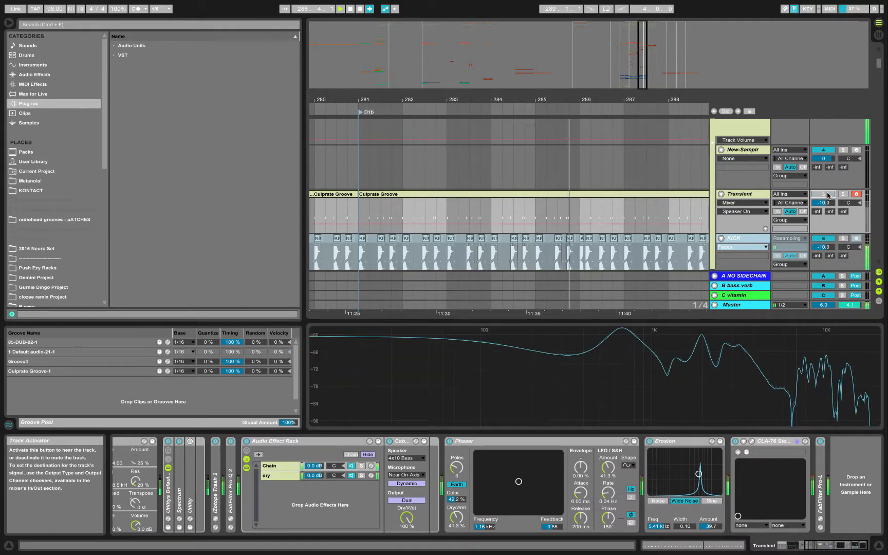
pyautogui.click(824, 195)
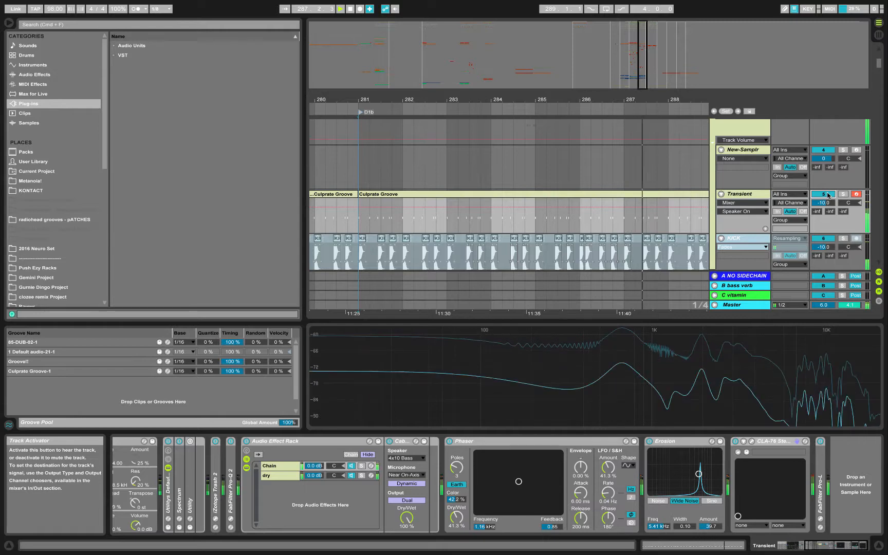
# - Open the Transient track's Culprate Groove clip at bar 281 in the MIDI note editor and select all its notes
pyautogui.click(503, 195)
pyautogui.doubleClick(503, 195)
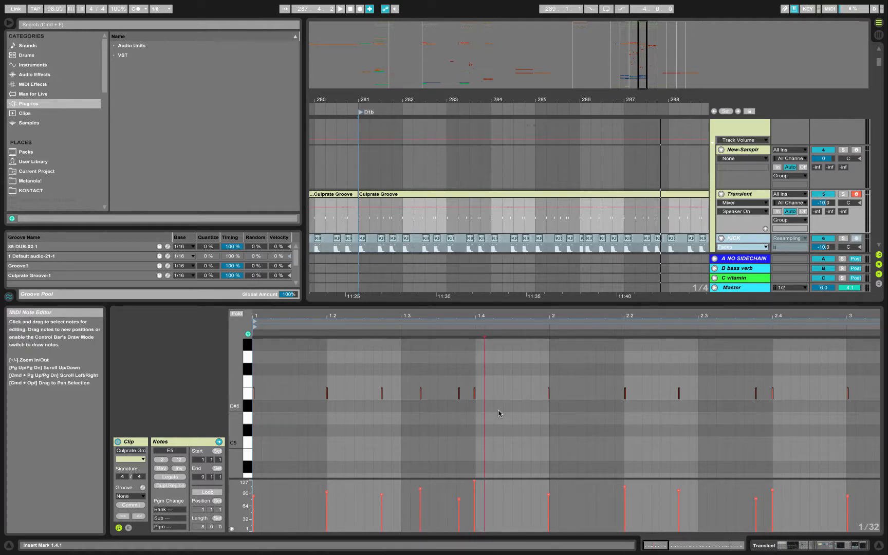
pyautogui.press('super+a')
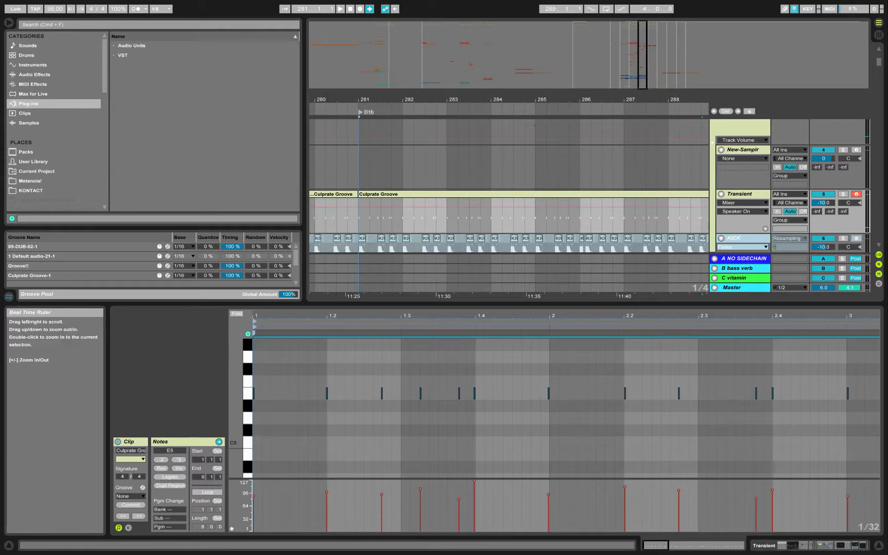
# - Select the whole middle Culprate Groove clip in section D1b with its neighbouring clips in view
pyautogui.moveTo(520, 99); pyautogui.dragTo(521, 80)
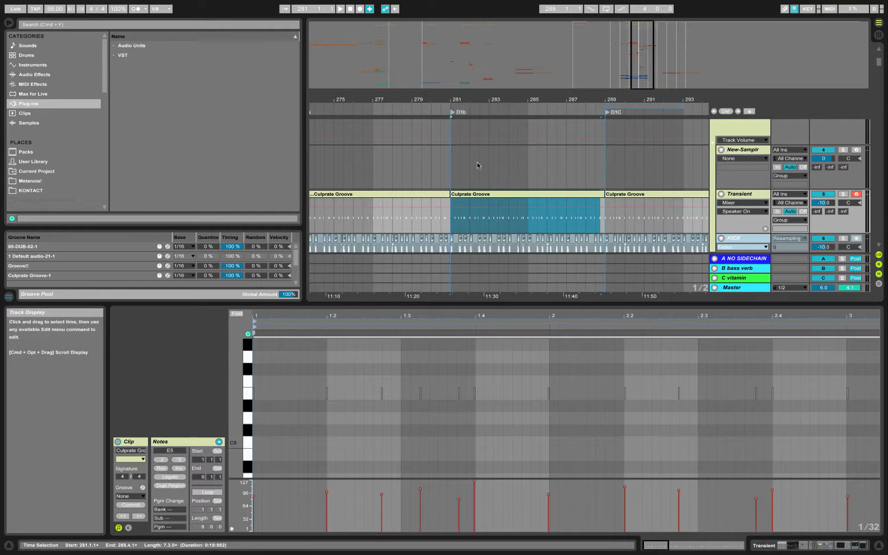
pyautogui.moveTo(447, 101); pyautogui.dragTo(447, 85)
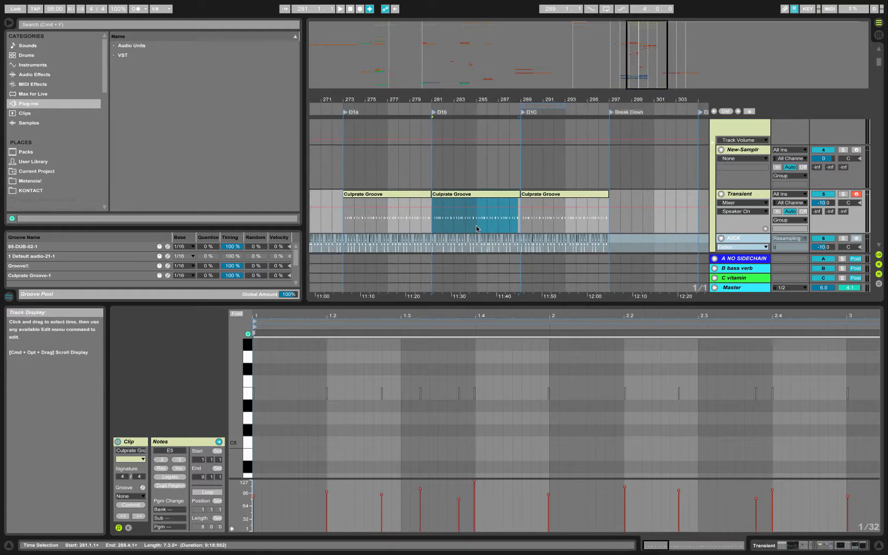
pyautogui.click(524, 194)
pyautogui.click(500, 198)
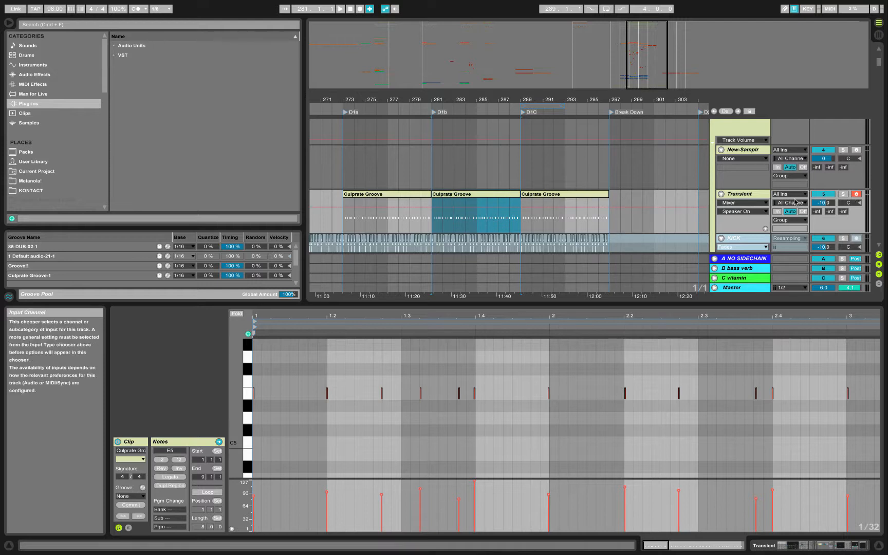
# - Unsolo the DRUMS group and play the full mix from bar 281
pyautogui.scroll(5, 799, 193)
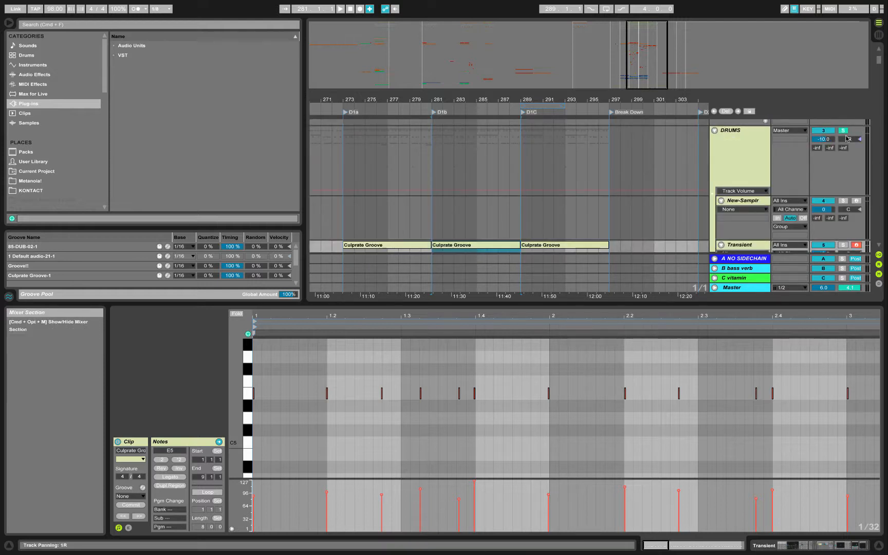
pyautogui.rightClick(548, 205)
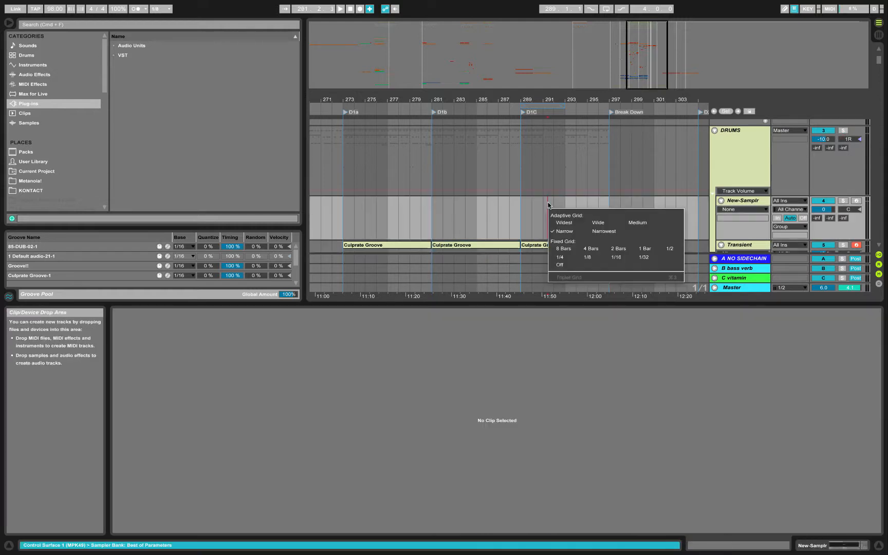
pyautogui.click(433, 226)
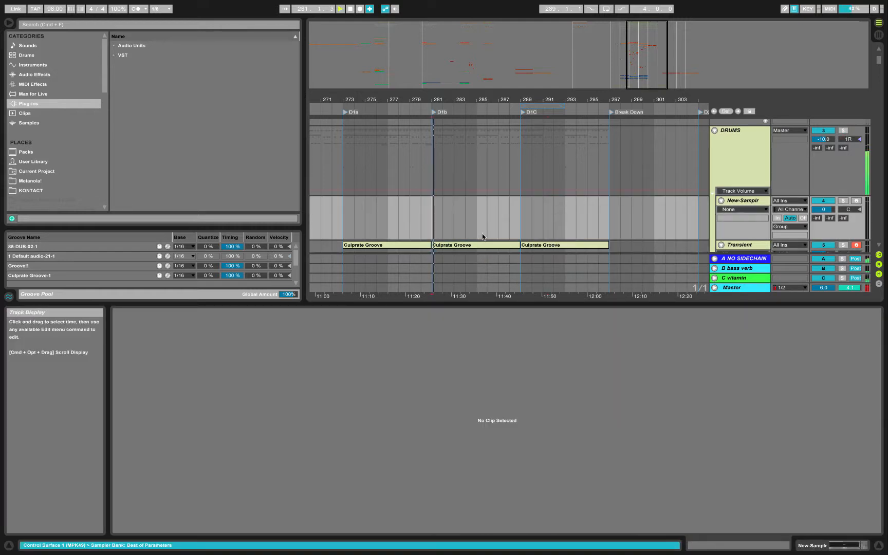
# - Mute and reactivate the Transient track during playback to compare the full mix with and without it
pyautogui.scroll(-3, 482, 235)
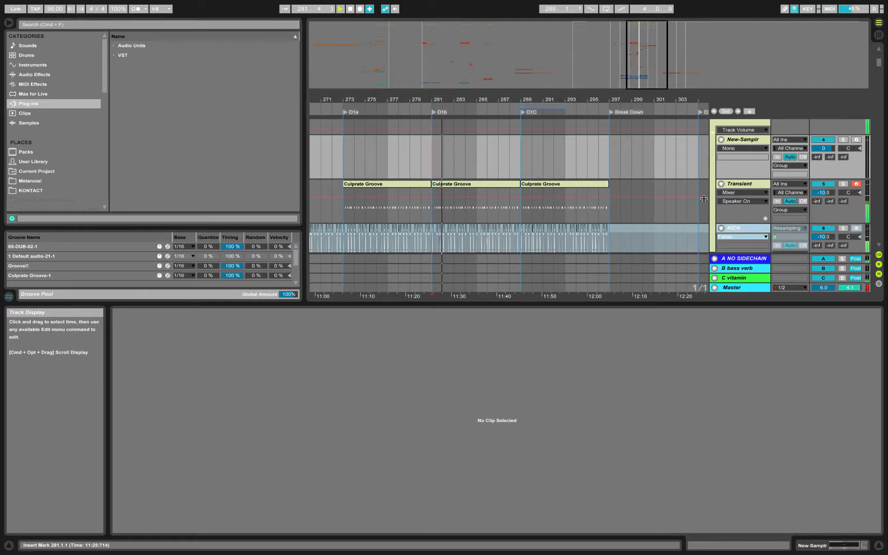
pyautogui.click(831, 183)
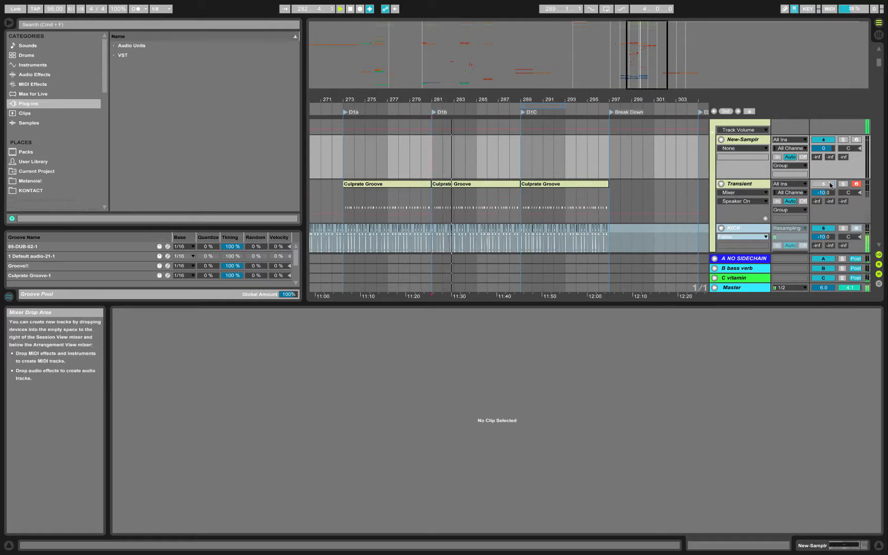
pyautogui.click(830, 184)
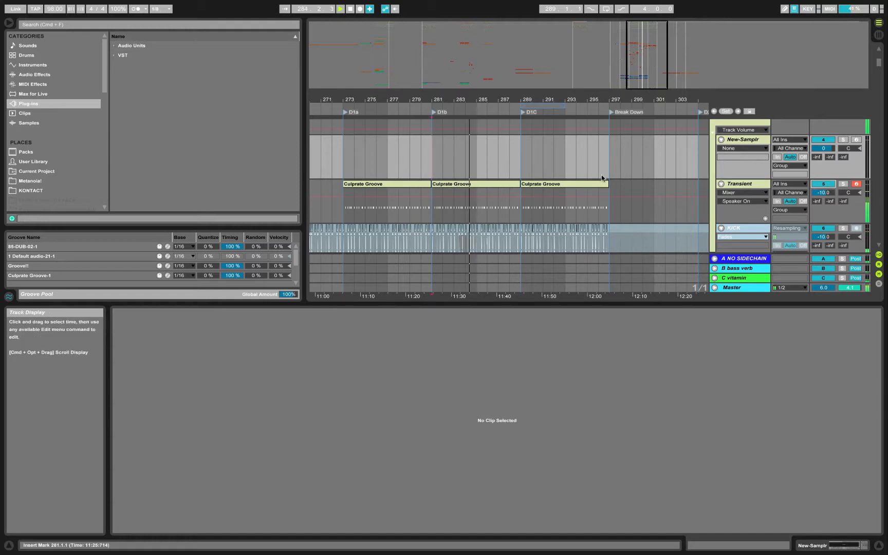
# - Switch to Camtasia 3 and open the controls of the running screen recording
pyautogui.hotkey('ctrl', 'Left')
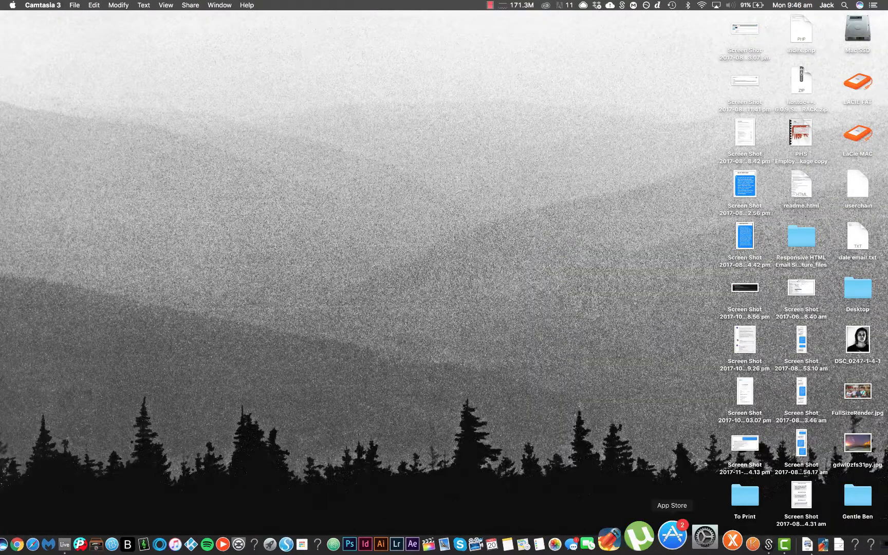
pyautogui.click(728, 538)
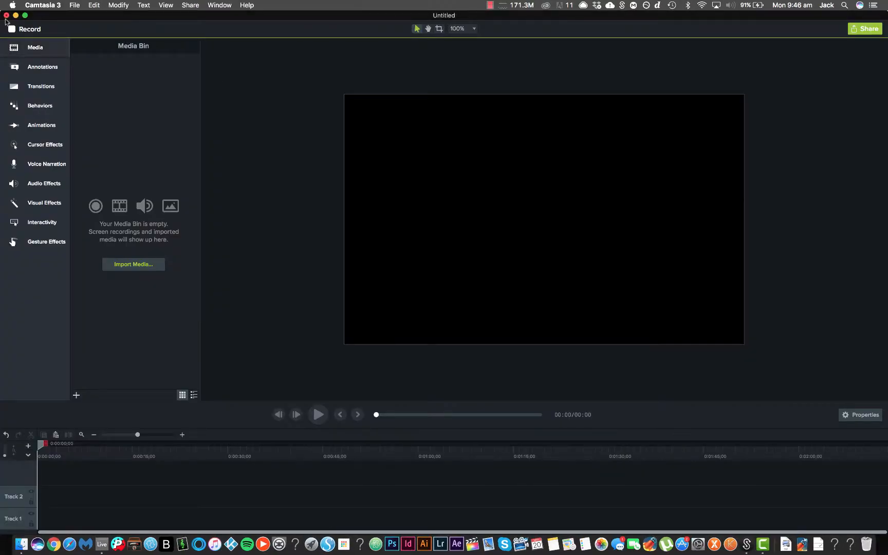
pyautogui.click(490, 6)
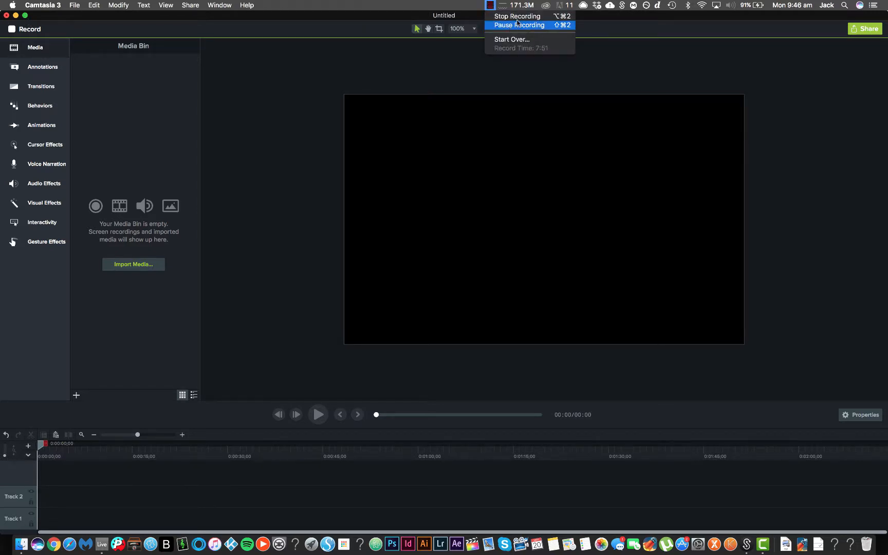